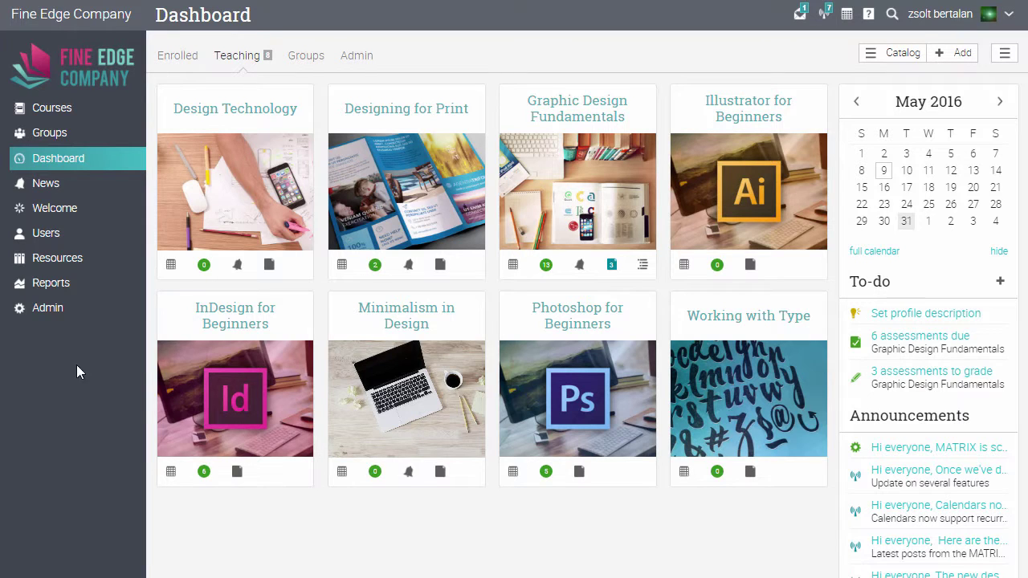
# - Install the E-commerce app from the Admin App center and show its summary page
pyautogui.click(64, 313)
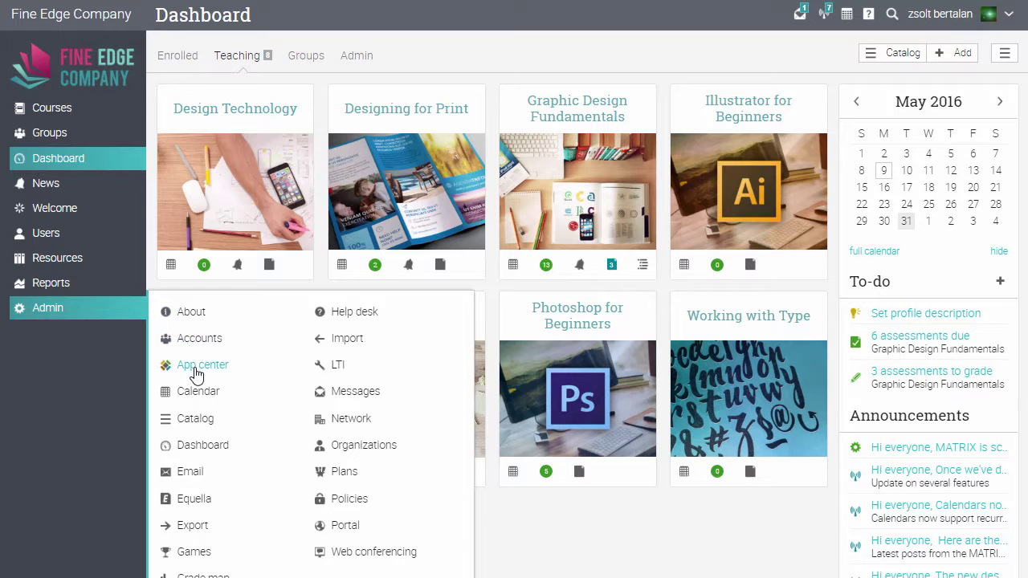
pyautogui.click(196, 370)
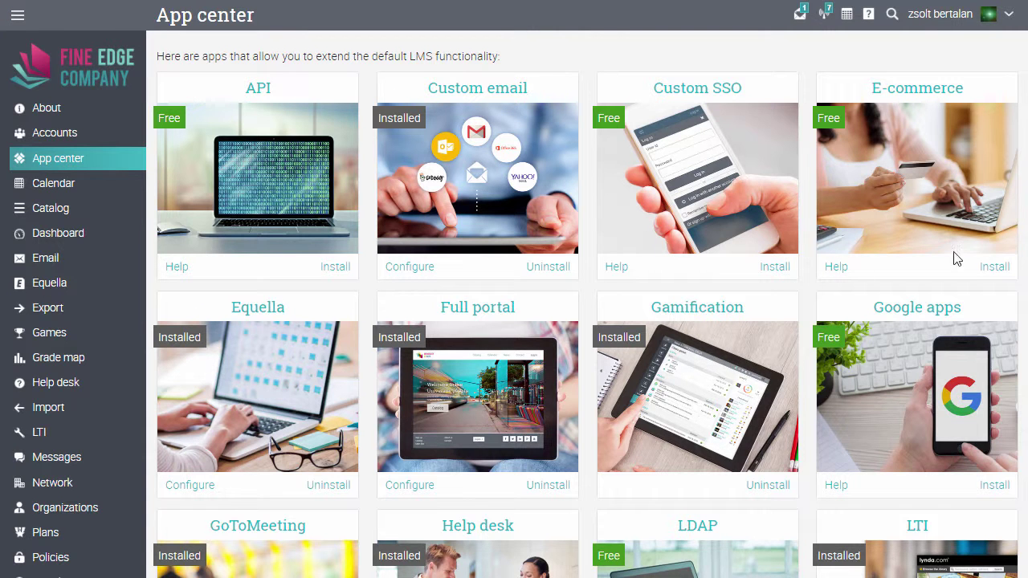
pyautogui.click(989, 270)
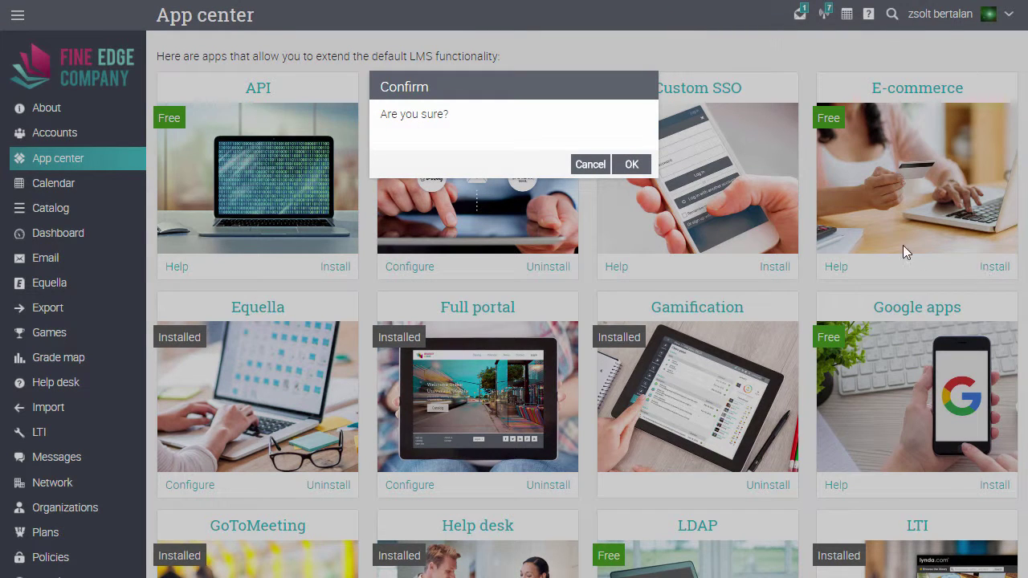
pyautogui.click(631, 164)
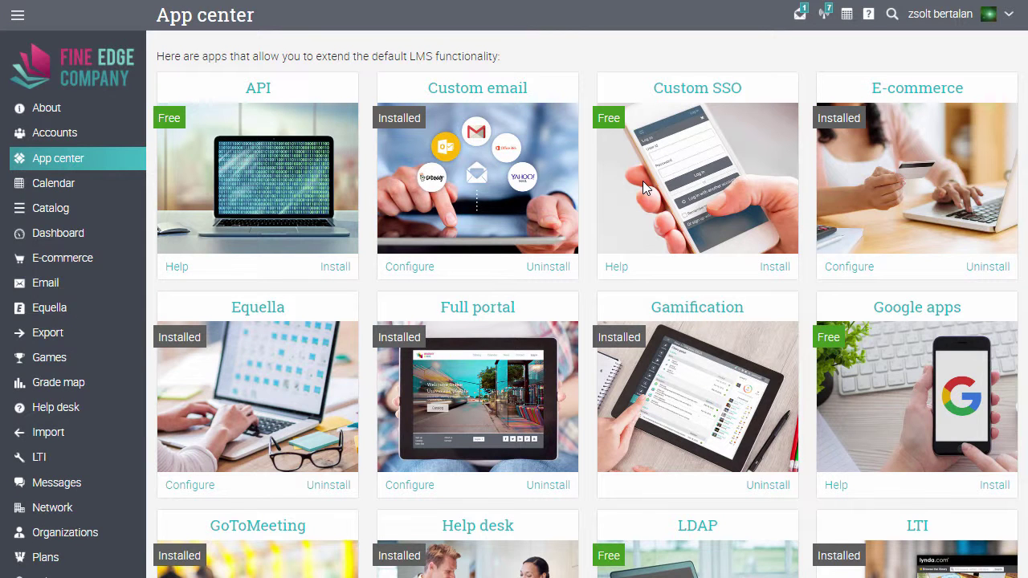
pyautogui.click(847, 269)
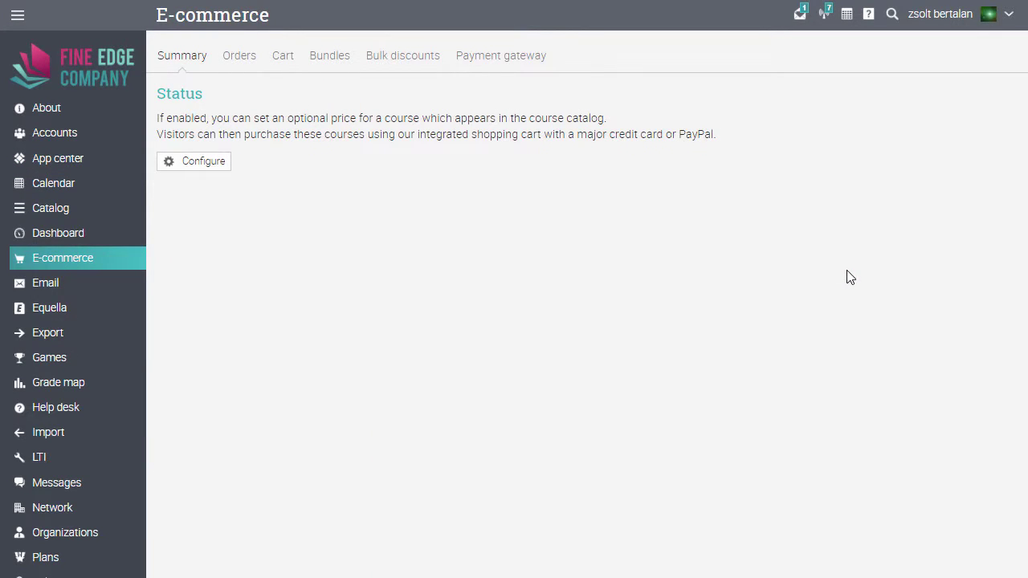
# - Open the E-commerce payment gateway configuration from the Summary page
pyautogui.click(213, 163)
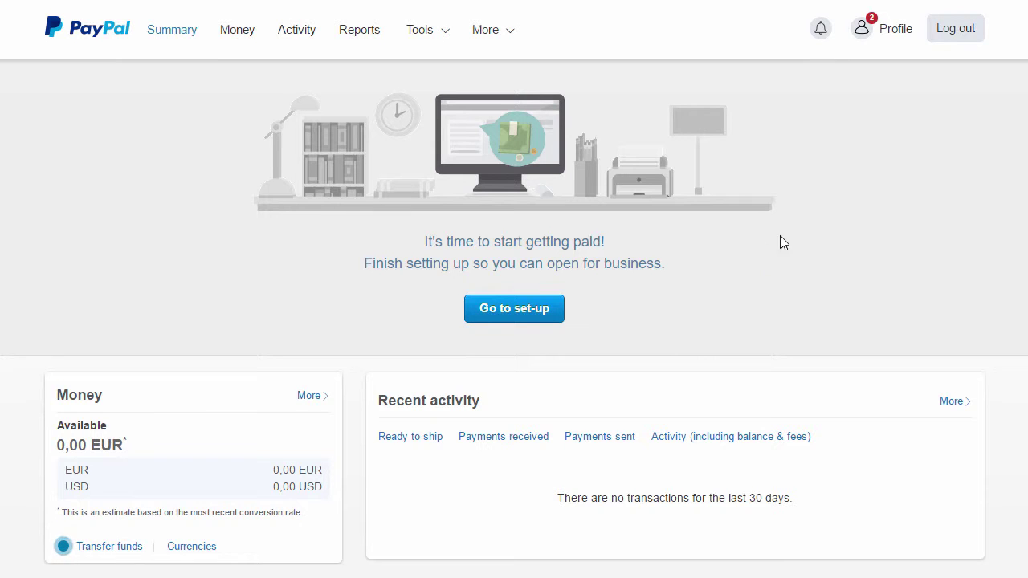
pyautogui.click(892, 32)
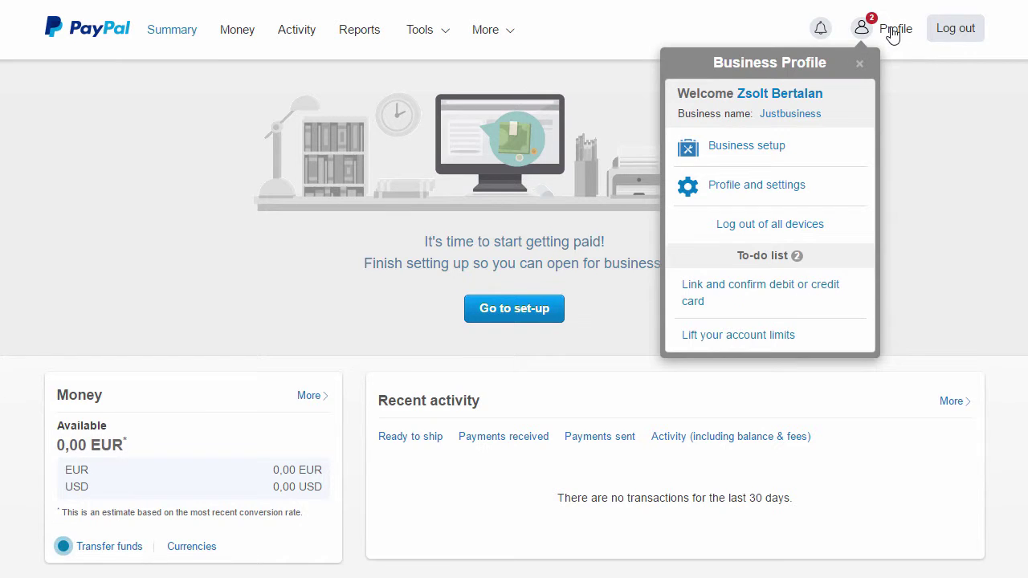
pyautogui.click(769, 185)
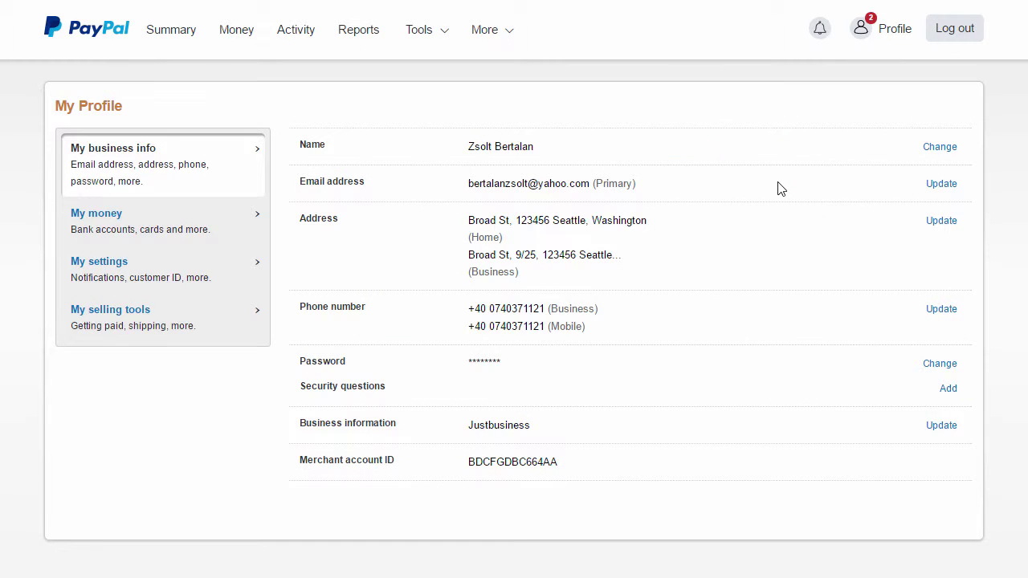
pyautogui.click(117, 313)
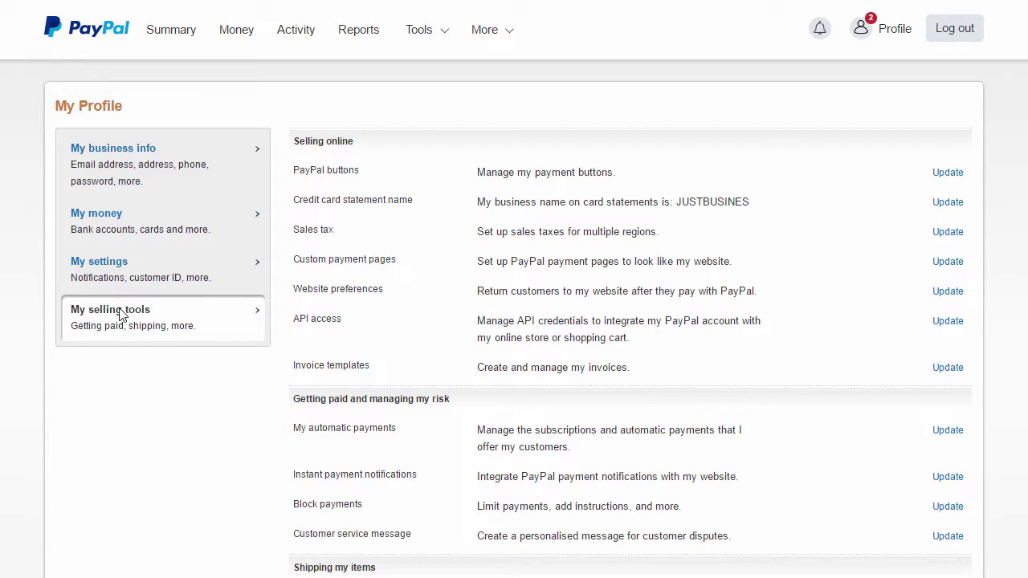
pyautogui.click(947, 477)
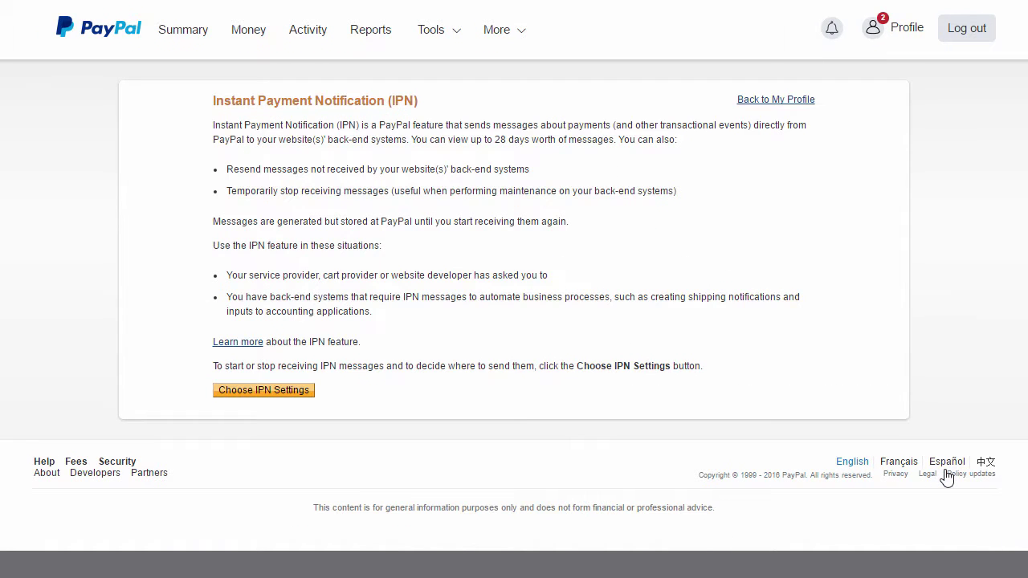
pyautogui.click(272, 393)
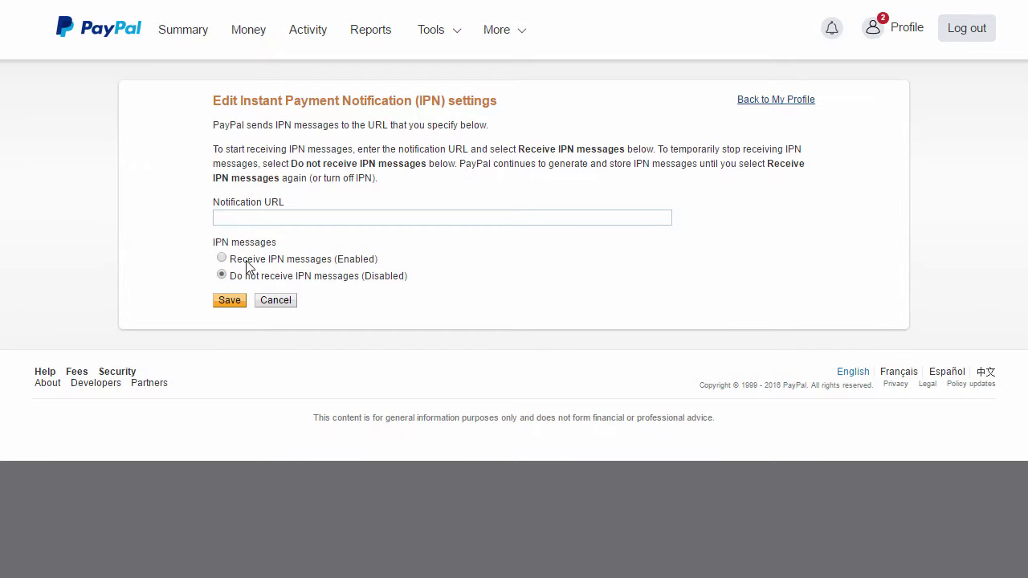
pyautogui.rightClick(241, 218)
pyautogui.click(259, 316)
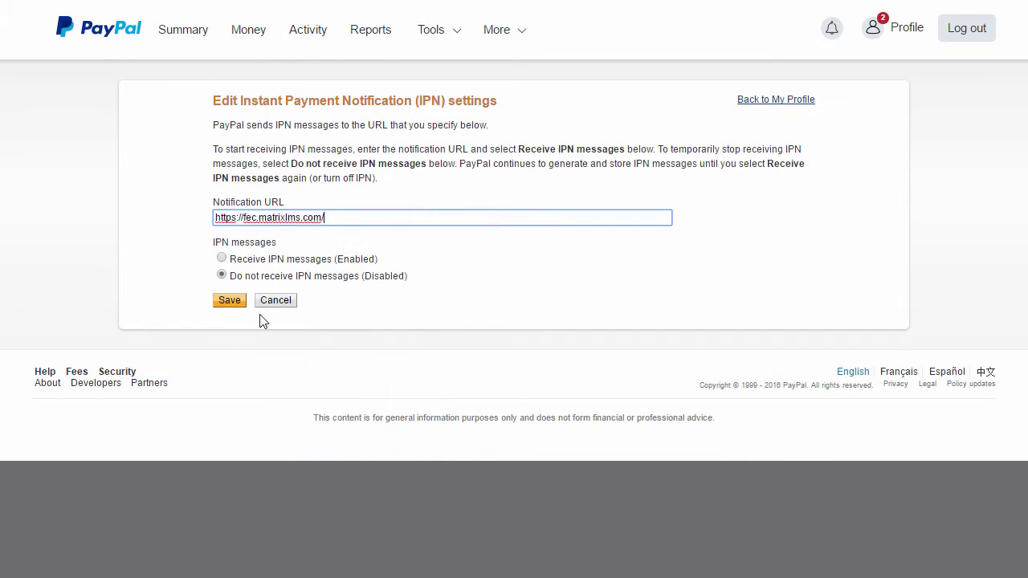
pyautogui.write('IPN')
pyautogui.click(224, 258)
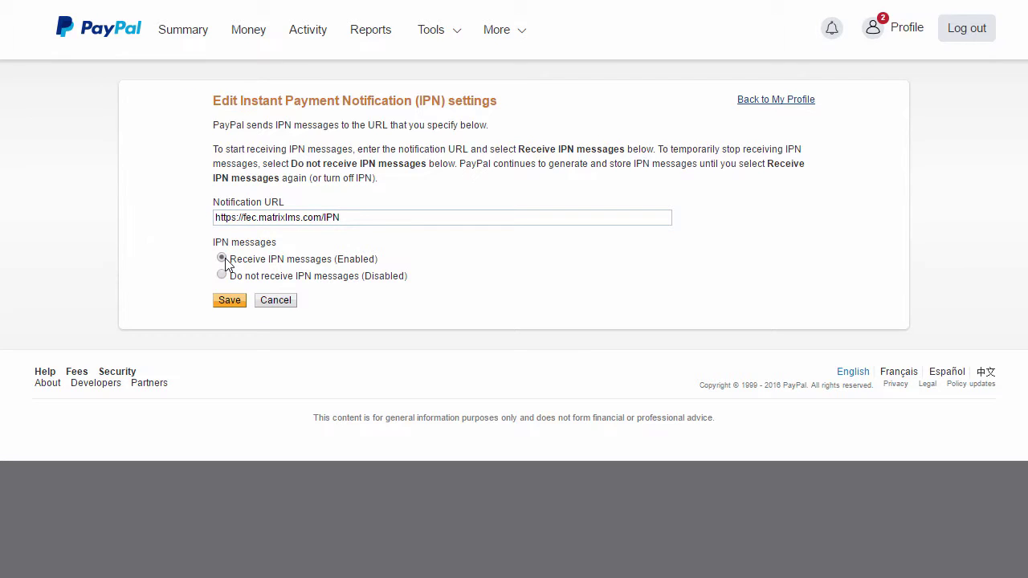
pyautogui.click(229, 301)
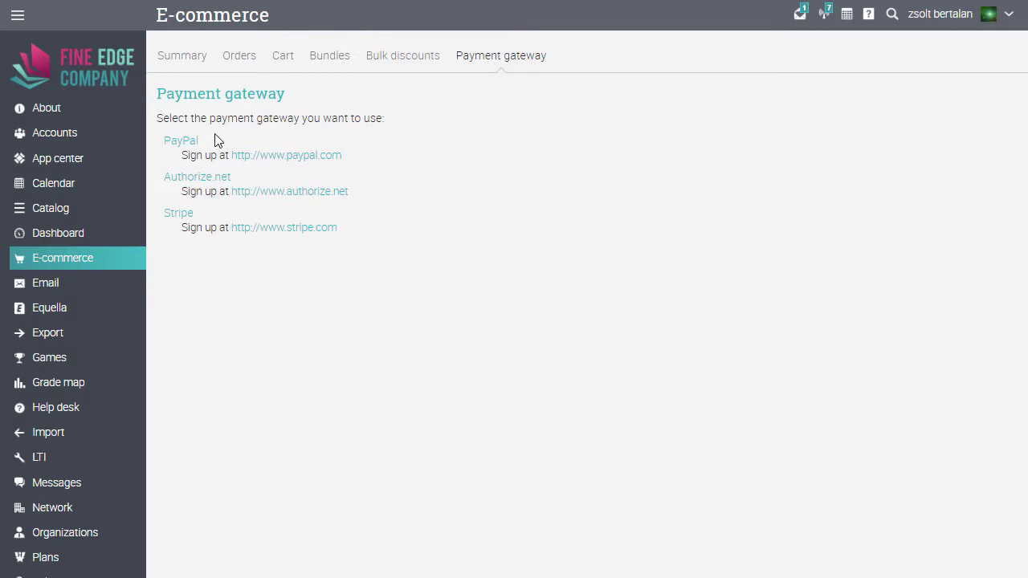
# - Save PayPal as gateway with the business account e-mail and US dollar currency
pyautogui.click(181, 141)
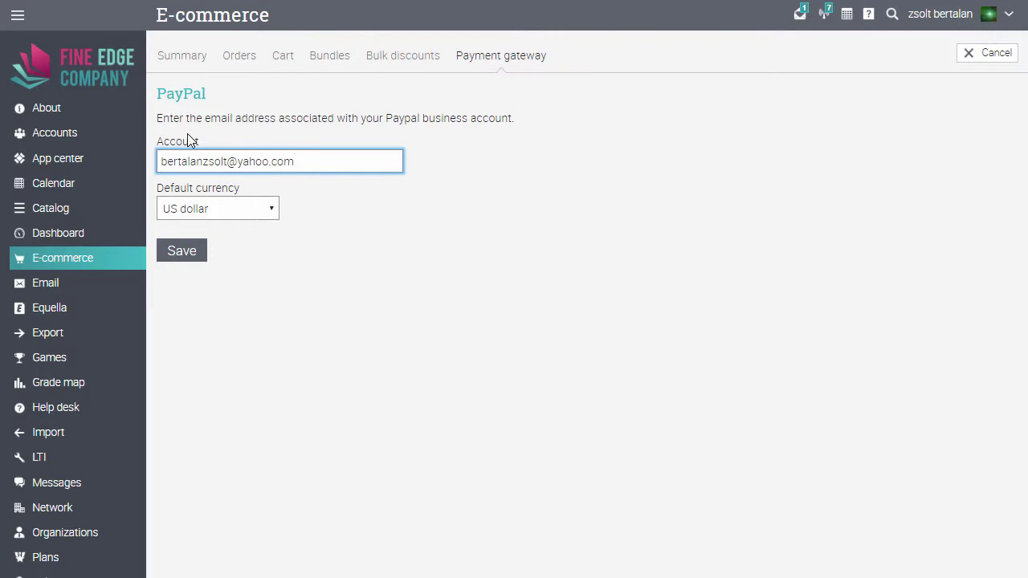
pyautogui.click(217, 212)
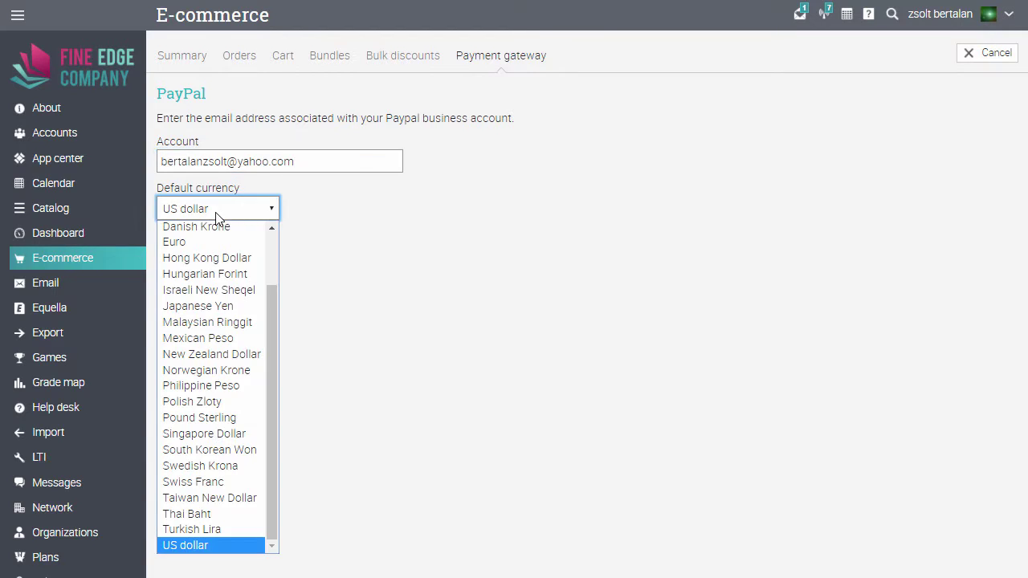
pyautogui.click(188, 546)
pyautogui.click(183, 254)
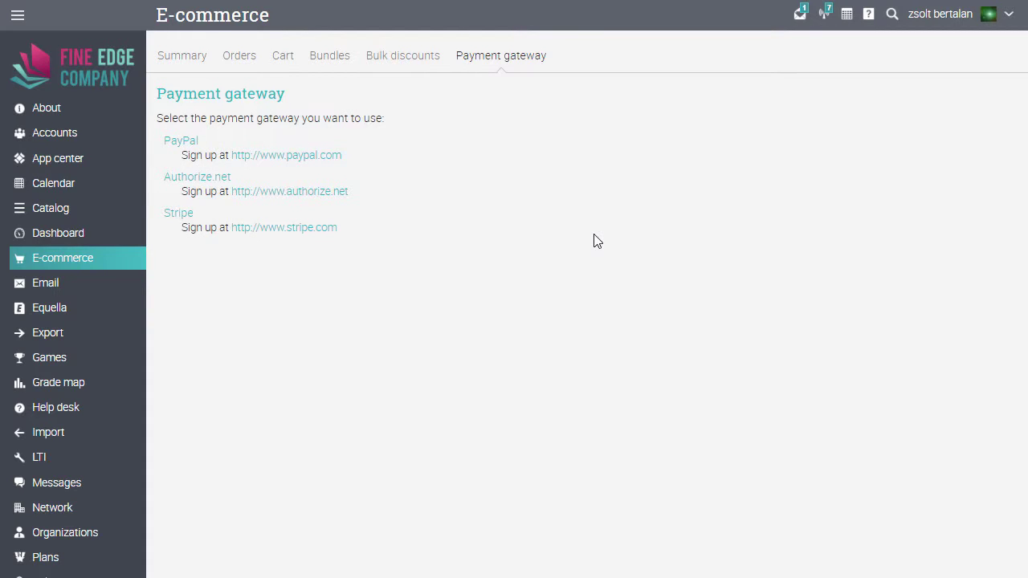
# - Save Authorize.net with its API login ID, transaction key and US dollar, then clear it
pyautogui.click(224, 180)
pyautogui.click(212, 207)
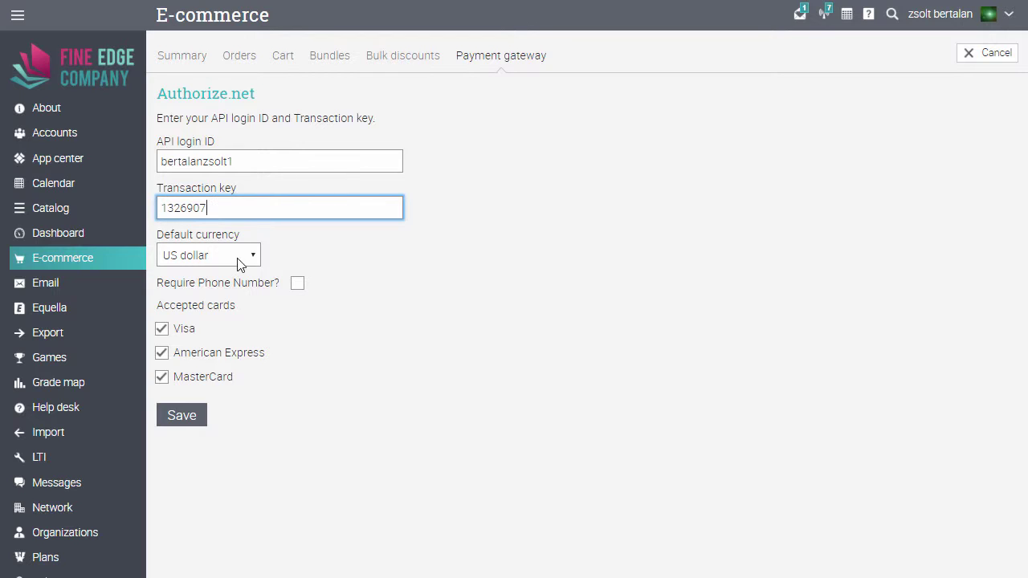
pyautogui.click(245, 263)
pyautogui.click(228, 306)
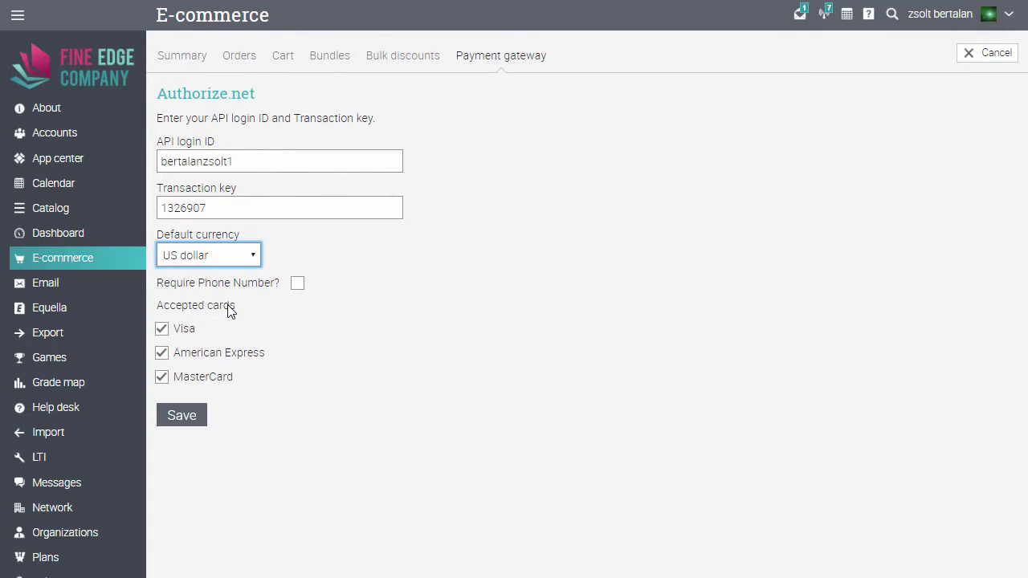
pyautogui.click(188, 415)
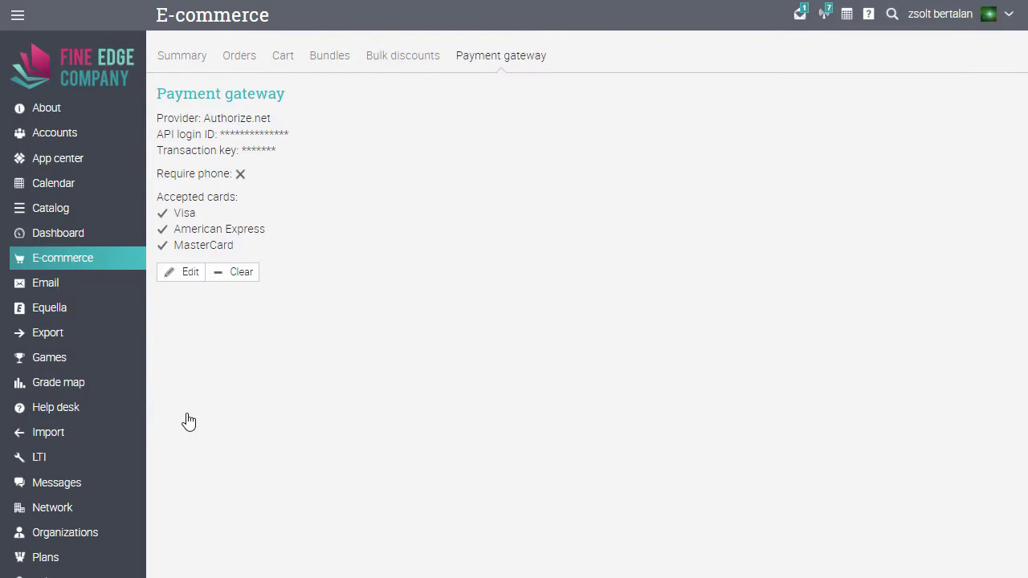
pyautogui.click(234, 271)
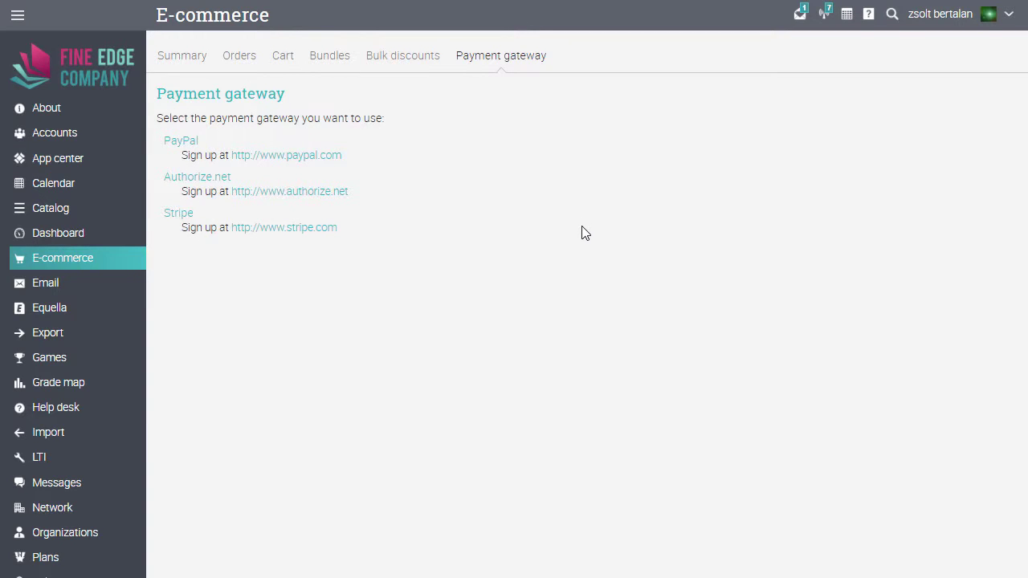
# - Choose Stripe, paste its publishable and secret keys, keep US dollar, and save
pyautogui.click(179, 214)
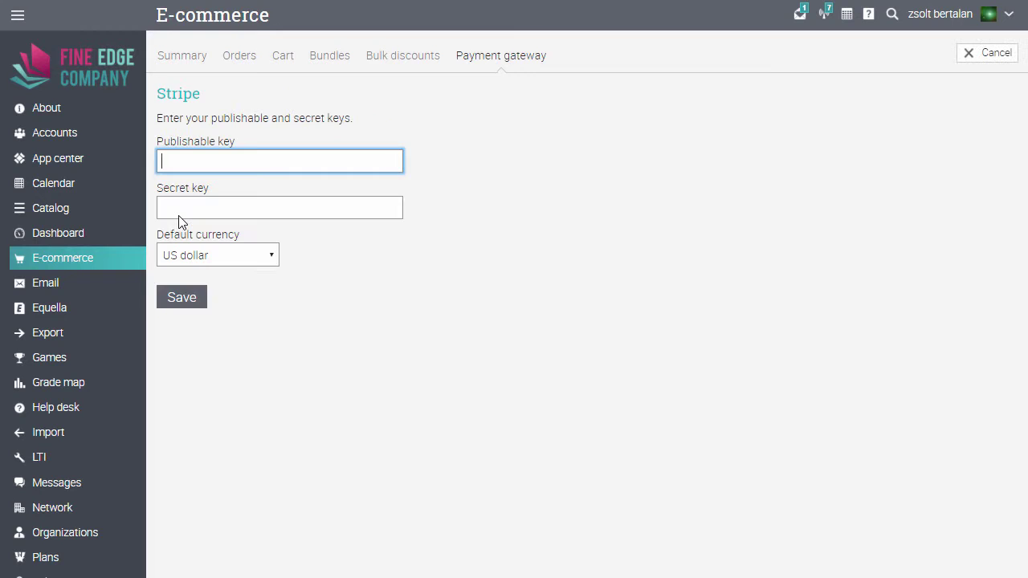
pyautogui.rightClick(180, 159)
pyautogui.click(211, 257)
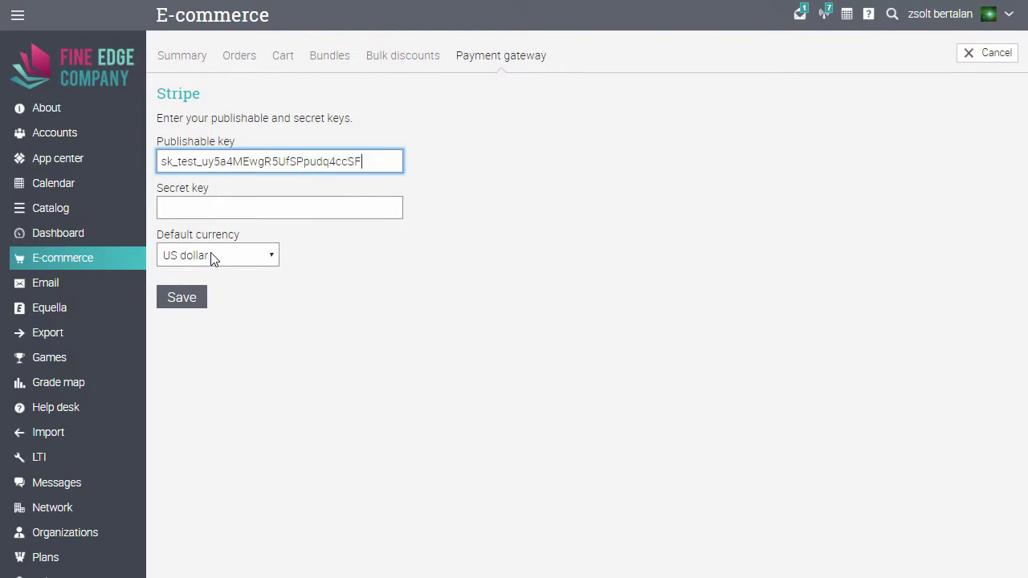
pyautogui.rightClick(210, 210)
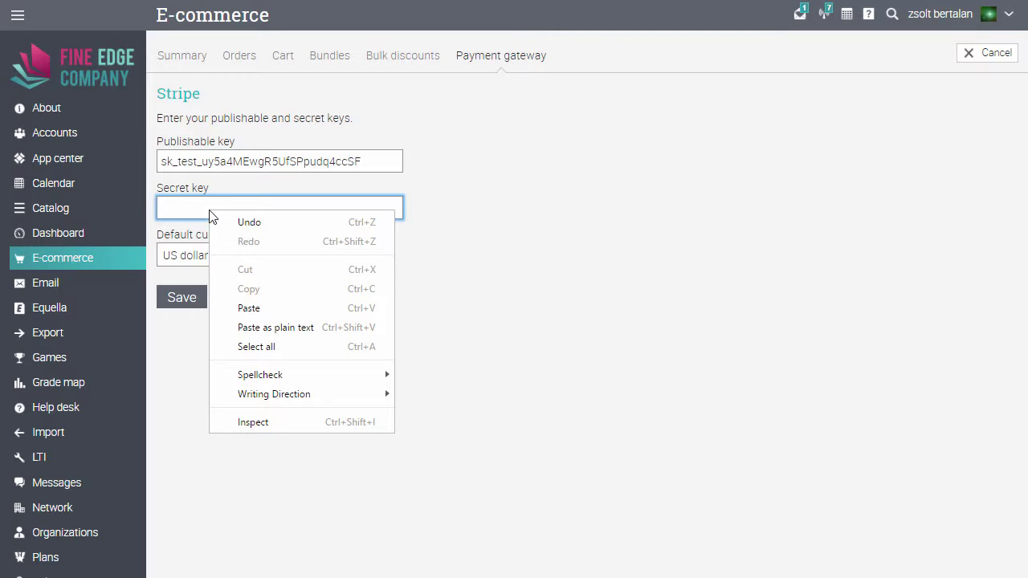
pyautogui.click(237, 308)
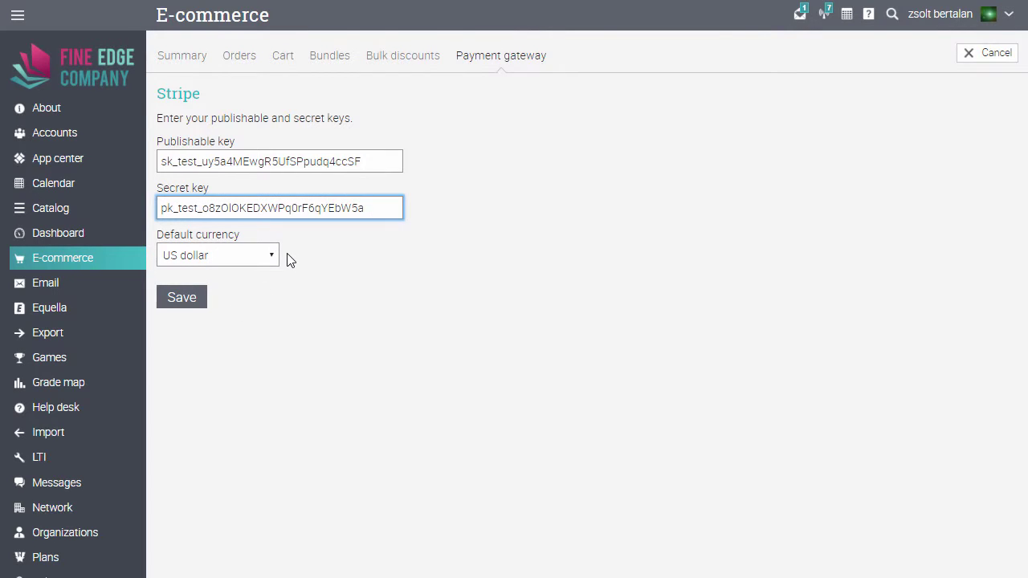
pyautogui.scroll(-1, 289, 257)
pyautogui.click(275, 236)
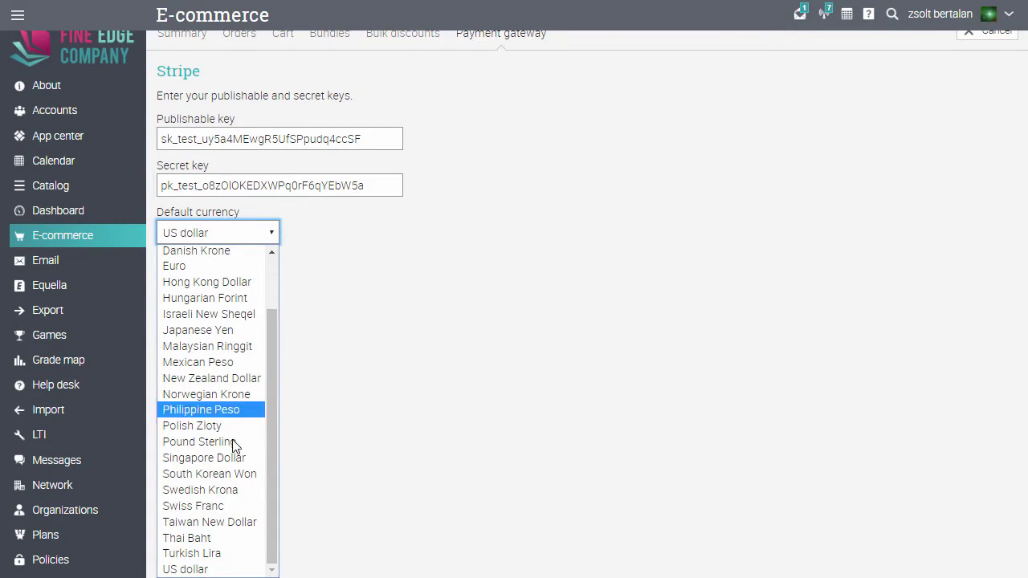
pyautogui.click(214, 570)
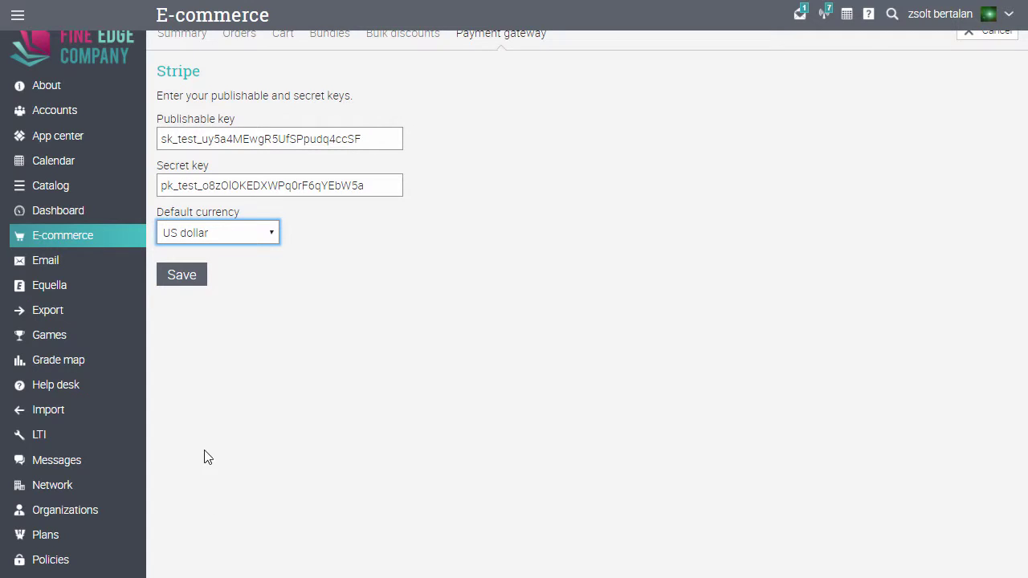
pyautogui.click(182, 277)
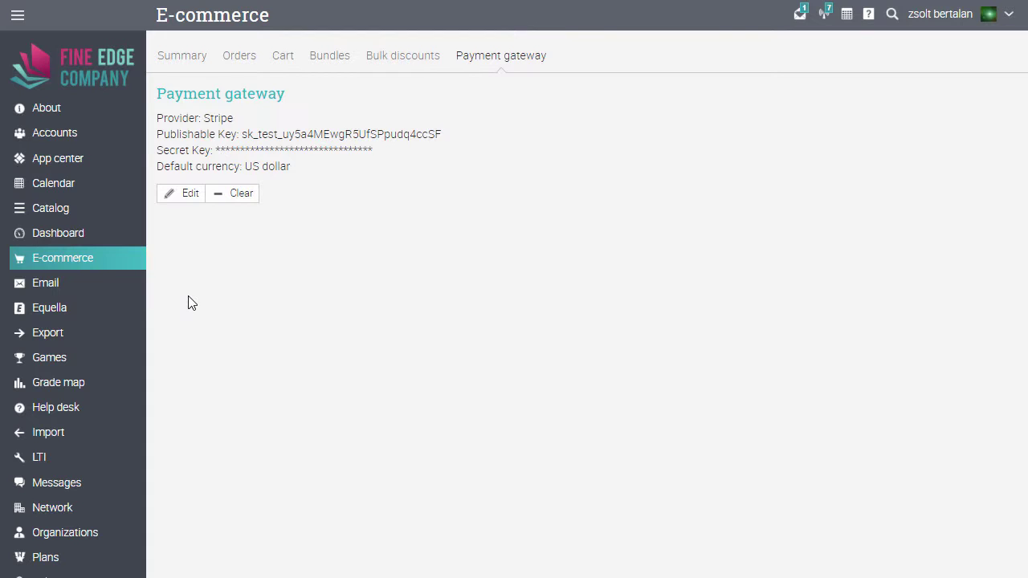
# - Review the E-commerce Summary, then the empty Orders list
pyautogui.click(201, 62)
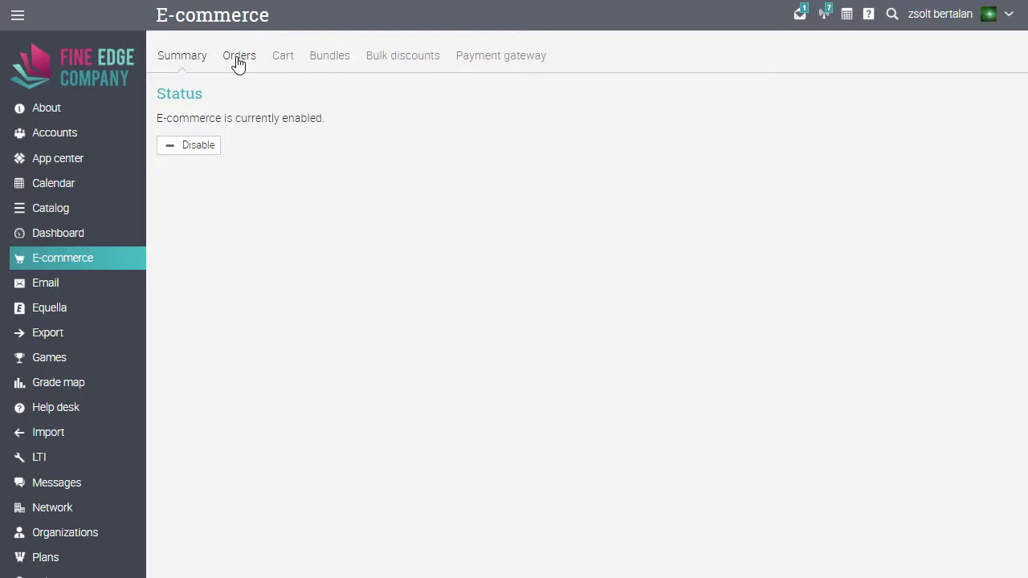
pyautogui.click(238, 63)
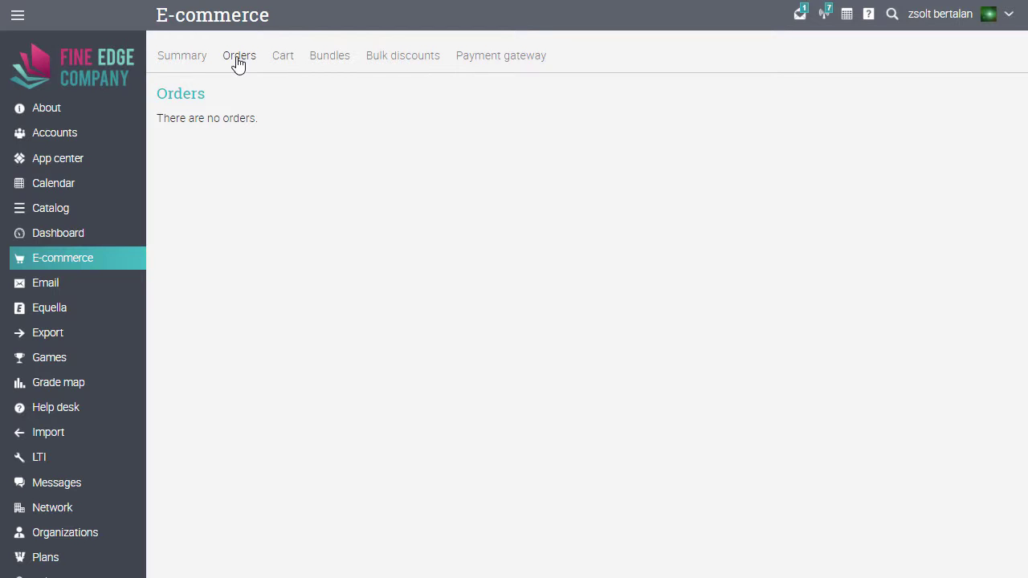
# - Set the Graphic Design Fundamentals course price to $40 in its e-commerce settings
pyautogui.click(18, 15)
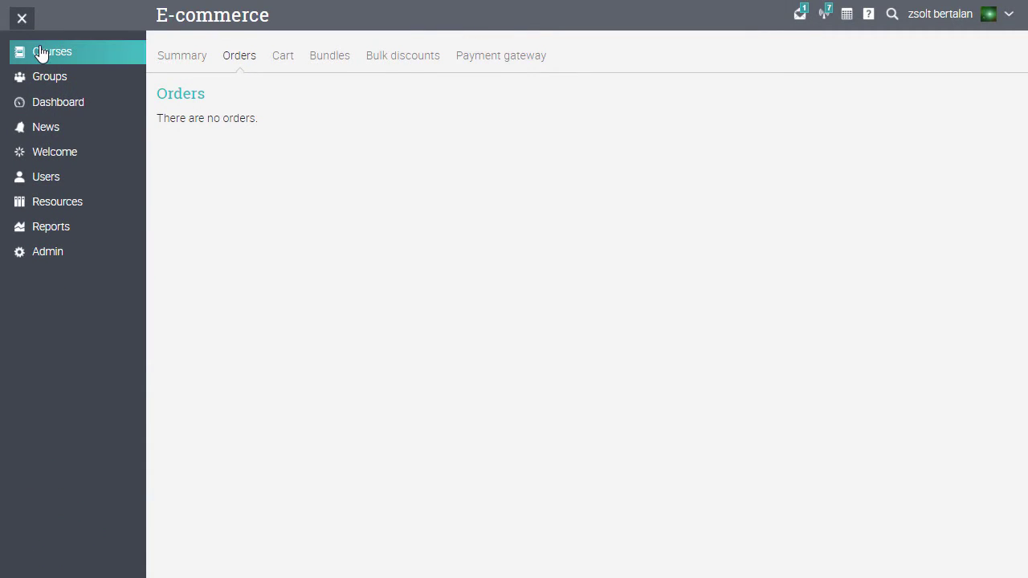
pyautogui.click(40, 54)
pyautogui.click(216, 175)
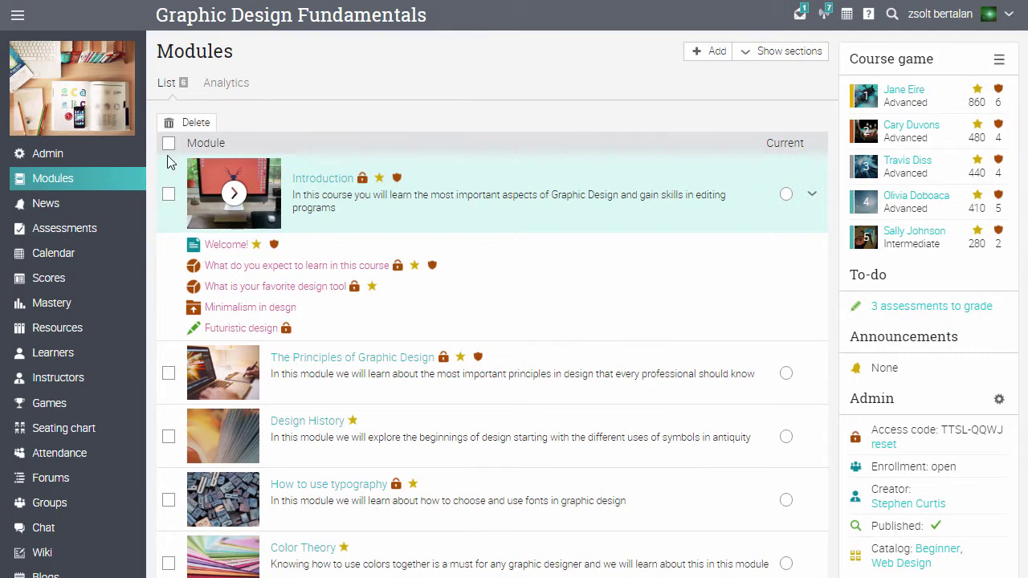
pyautogui.click(101, 154)
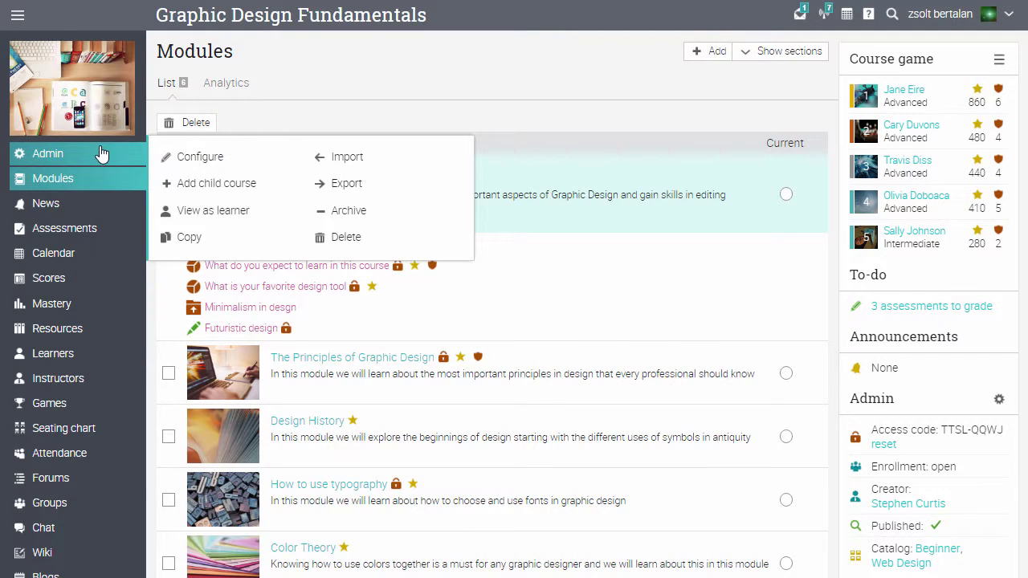
pyautogui.click(193, 159)
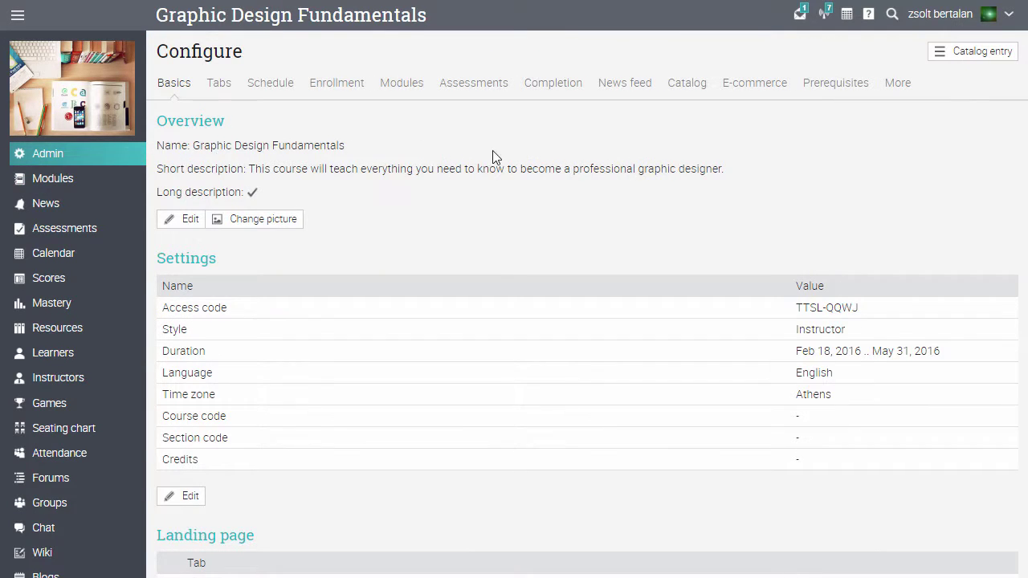
pyautogui.click(745, 89)
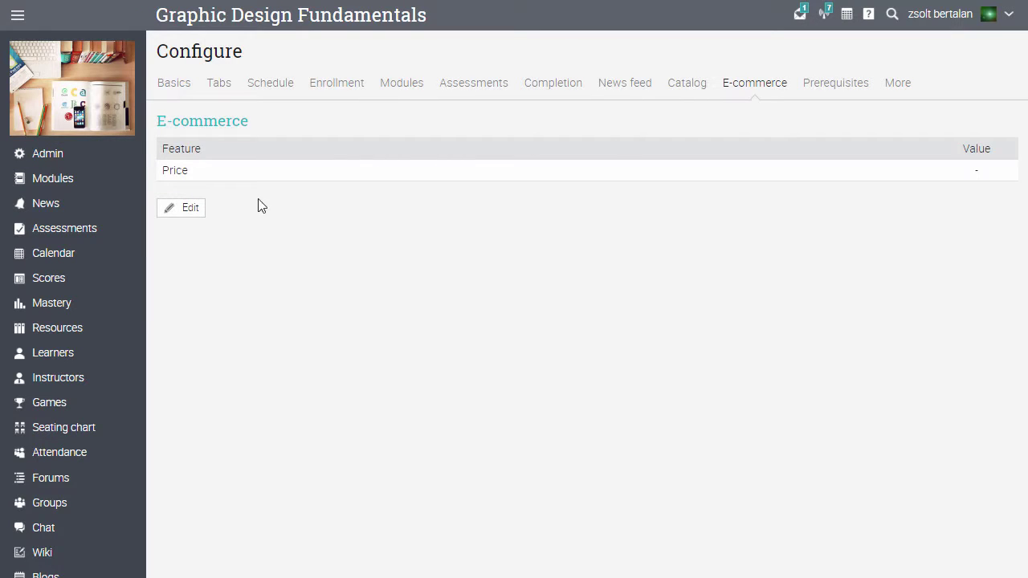
pyautogui.click(190, 210)
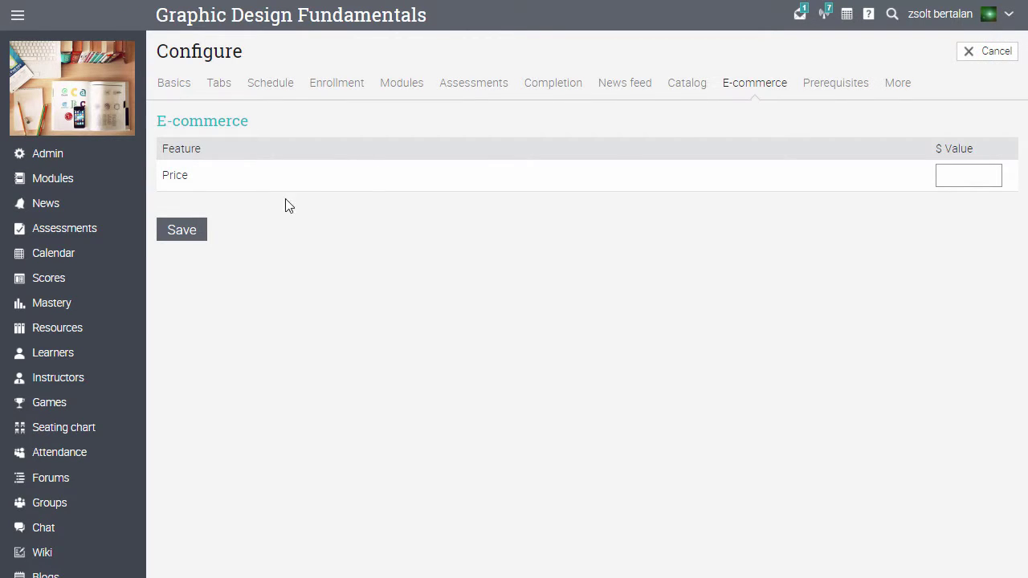
pyautogui.click(954, 177)
pyautogui.write('40')
pyautogui.click(189, 239)
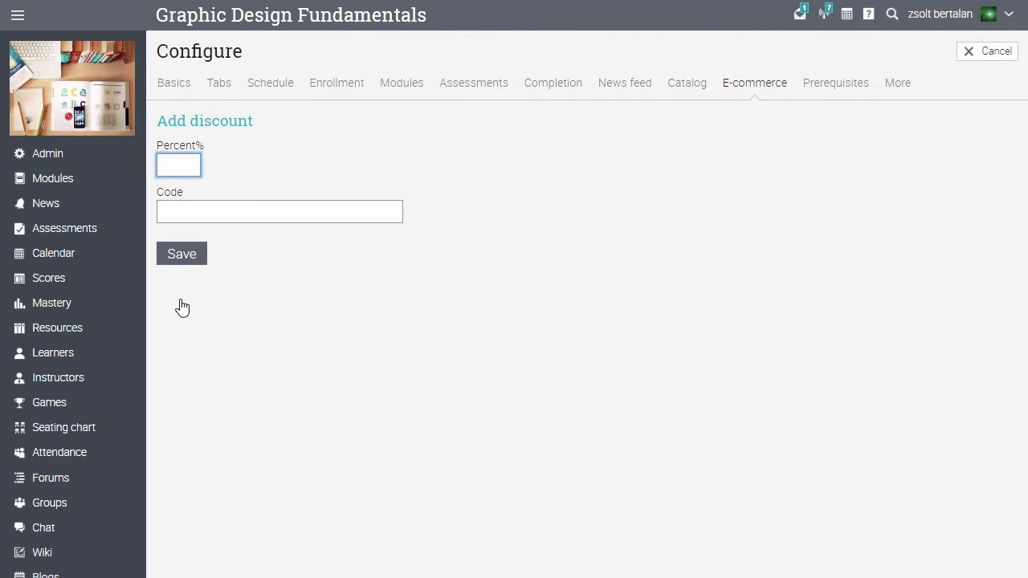
# - Add a 20% discount with code 'bonus' to the course
pyautogui.write('20')
pyautogui.click(178, 215)
pyautogui.write('bonus')
pyautogui.click(178, 253)
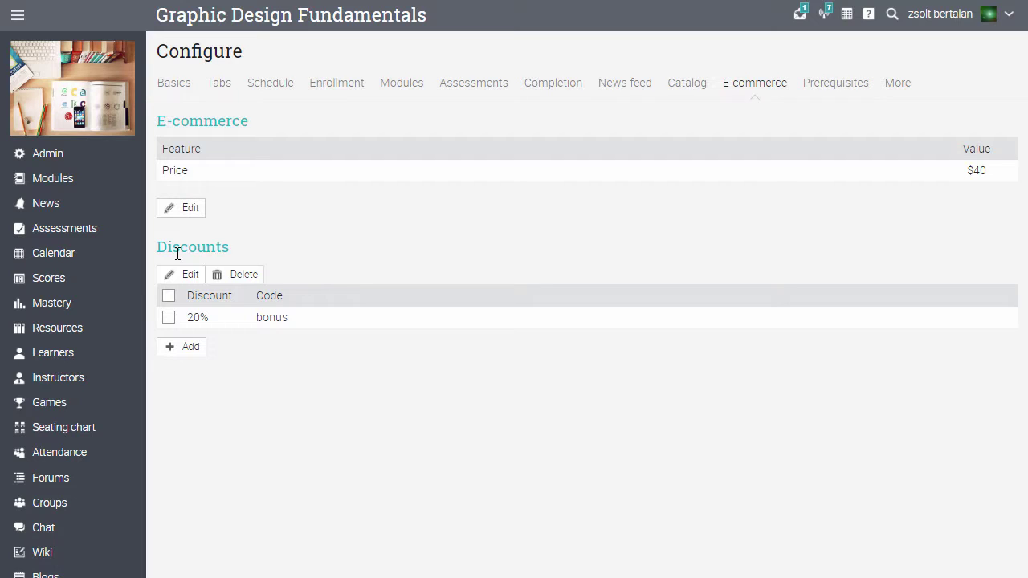
# - Create a new course bundle named 'Beginners Pack' in site e-commerce administration
pyautogui.click(16, 18)
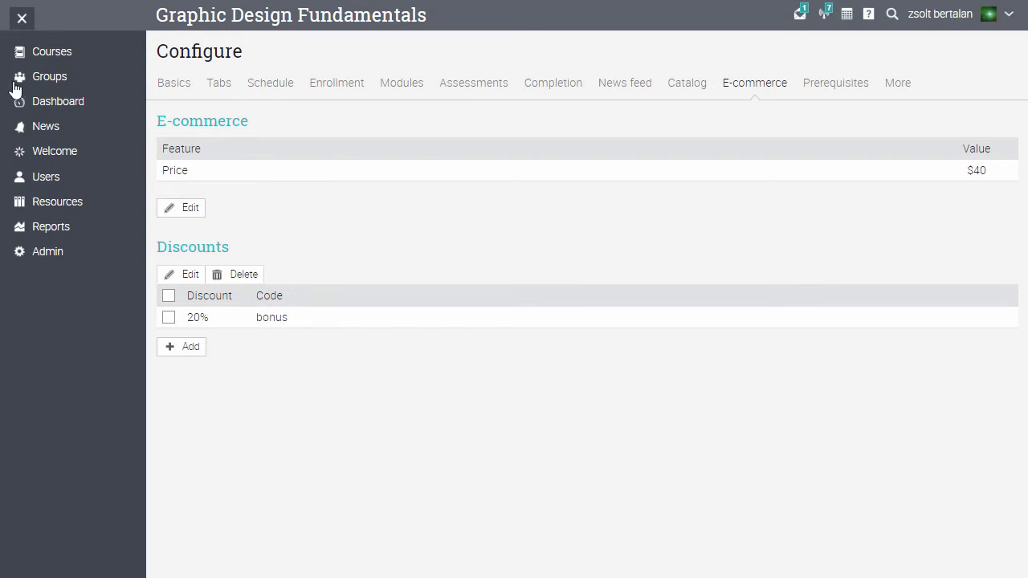
pyautogui.click(16, 251)
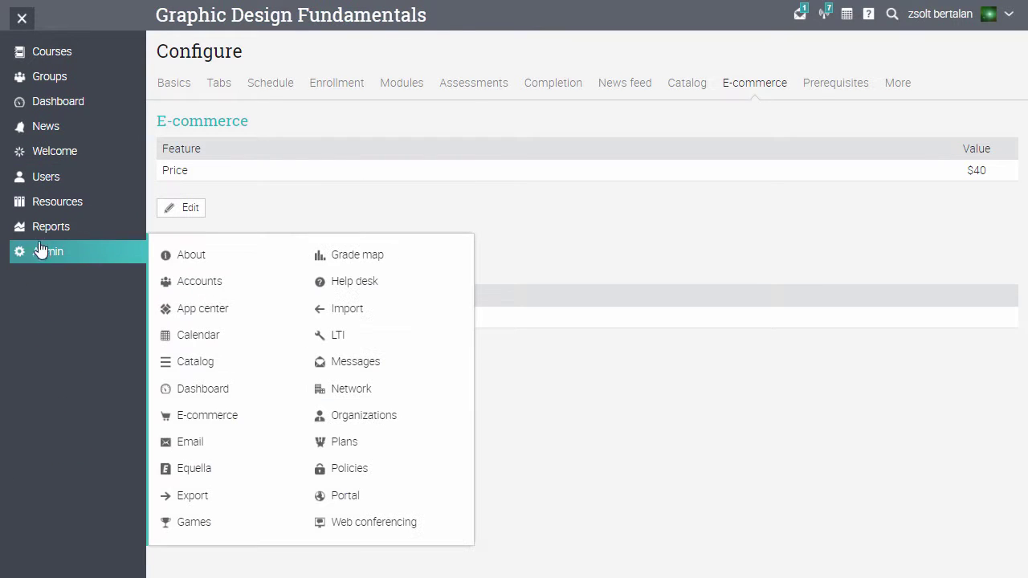
pyautogui.click(205, 415)
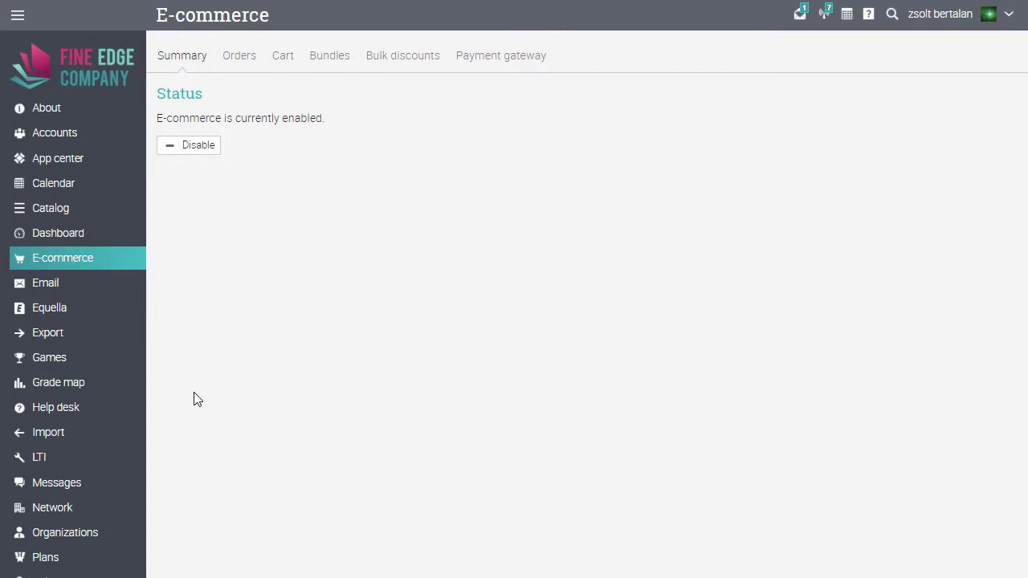
pyautogui.click(331, 61)
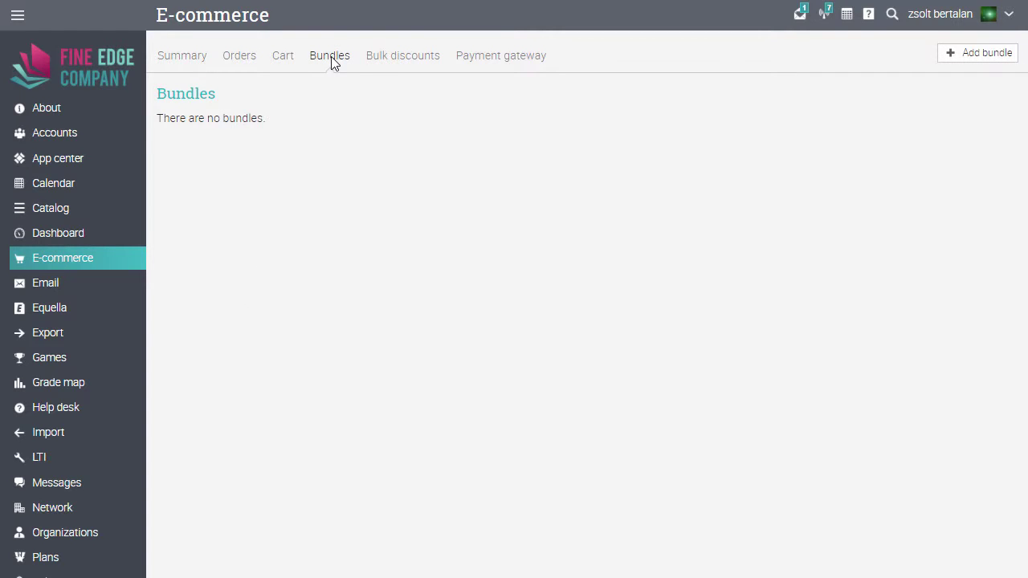
pyautogui.click(985, 65)
pyautogui.write('Beginners Pack')
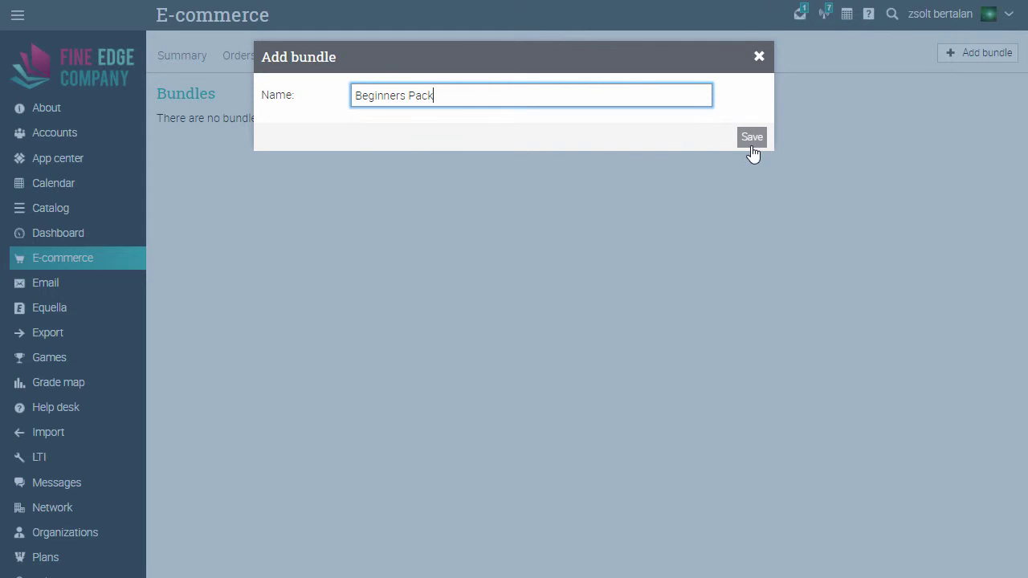
pyautogui.click(747, 145)
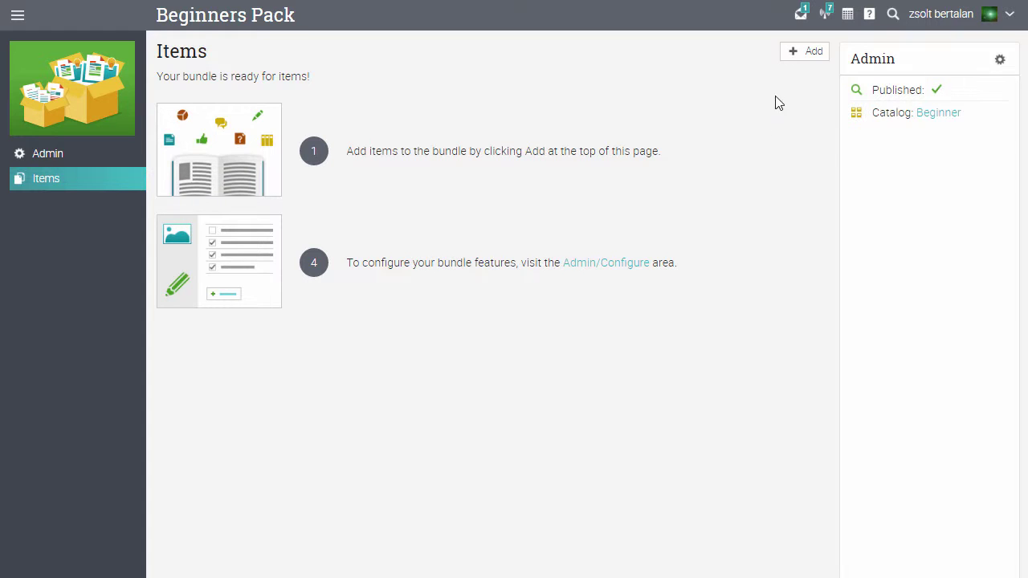
# - Add Designing for Print, Graphic Design Fundamentals and InDesign for Beginners to the bundle
pyautogui.click(808, 52)
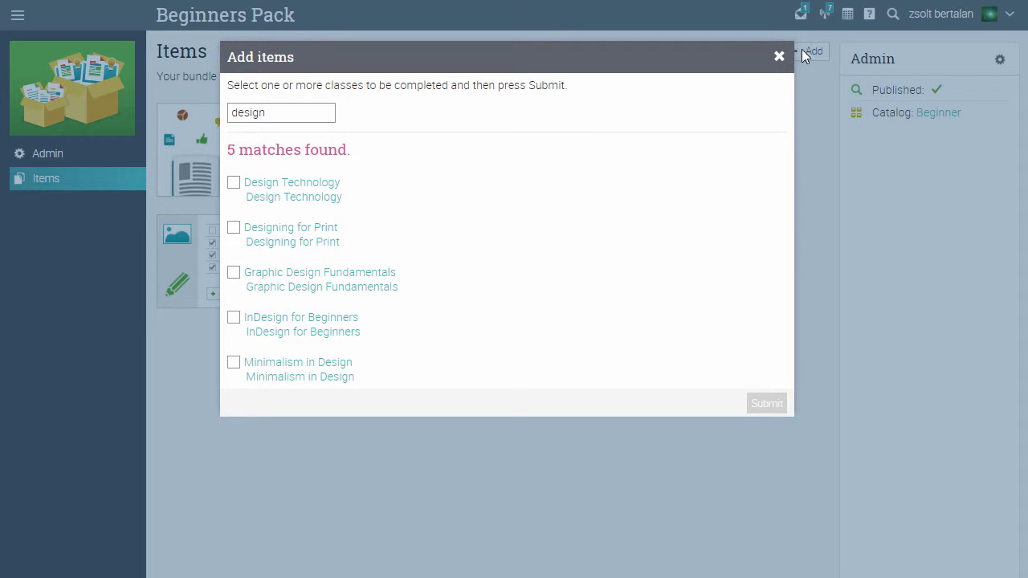
pyautogui.click(234, 228)
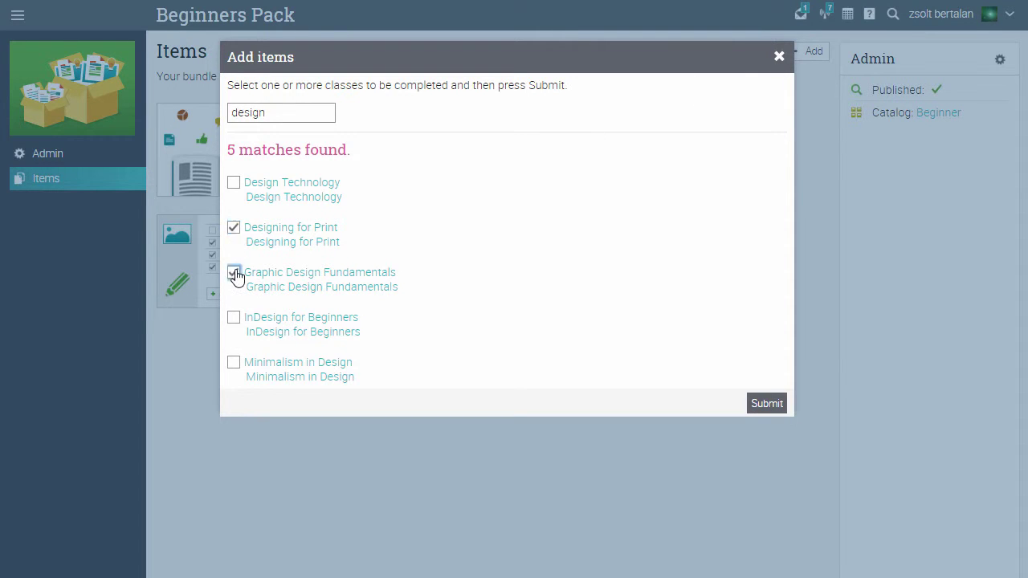
pyautogui.click(233, 273)
pyautogui.click(234, 318)
pyautogui.click(759, 404)
pyautogui.click(758, 404)
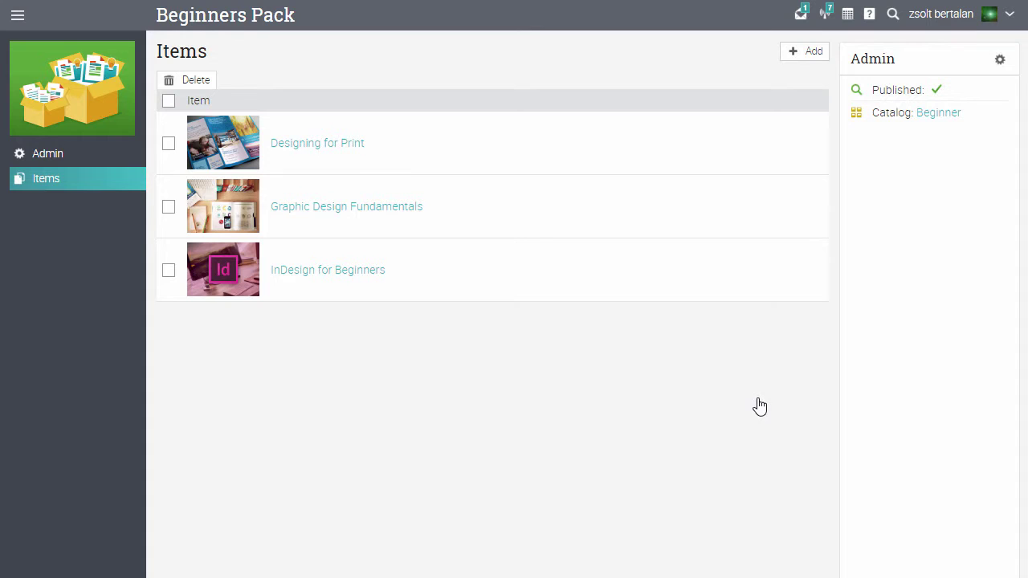
pyautogui.moveTo(77, 154)
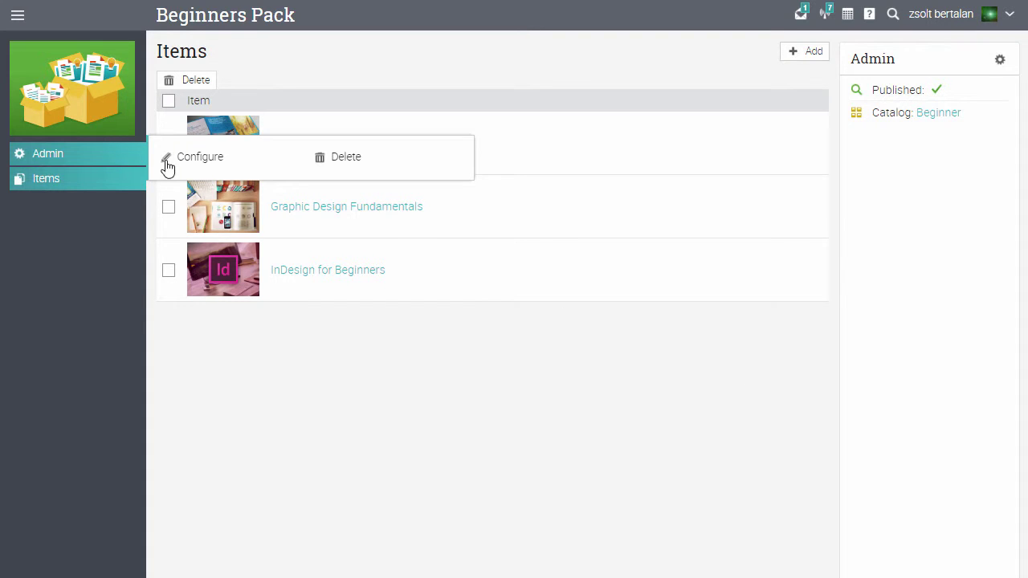
# - Upload bundle.jpg as the Beginners Pack bundle picture
pyautogui.click(185, 167)
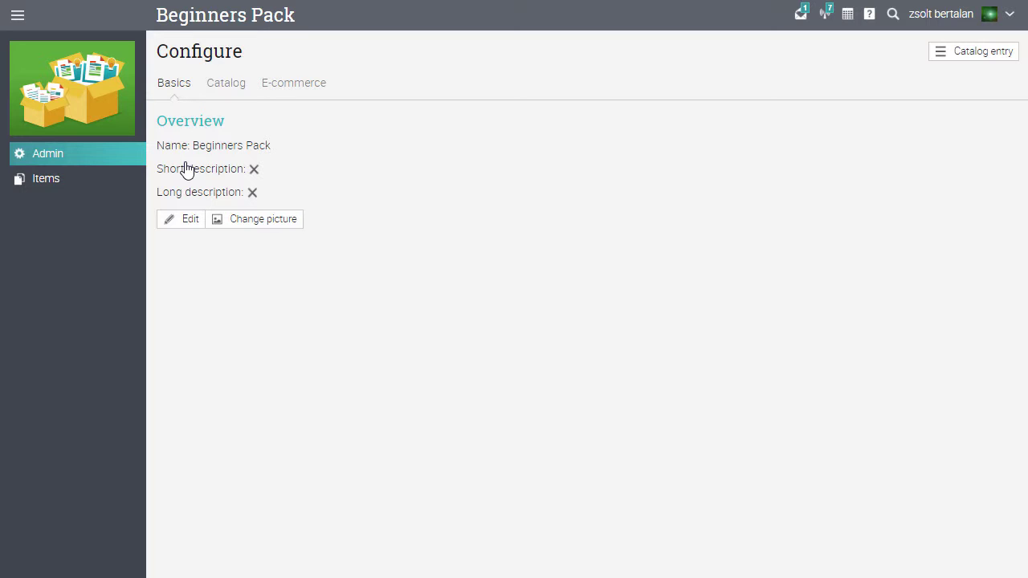
pyautogui.click(257, 221)
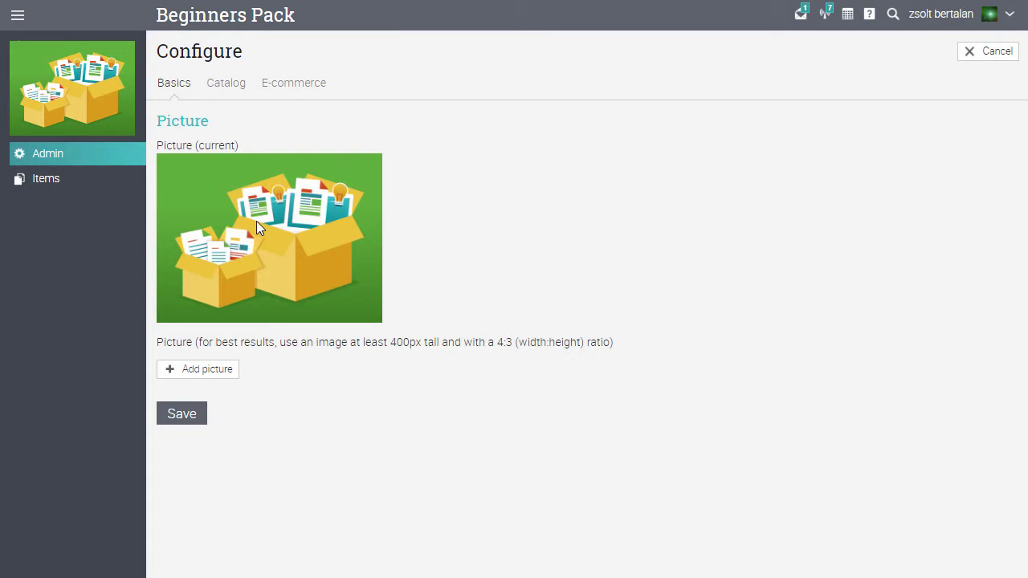
pyautogui.click(202, 369)
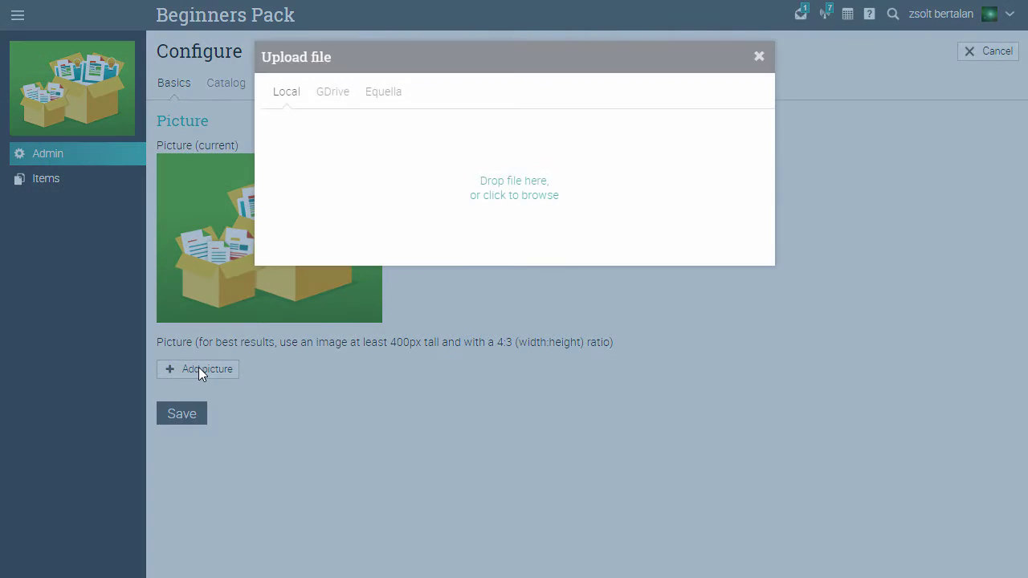
pyautogui.click(493, 192)
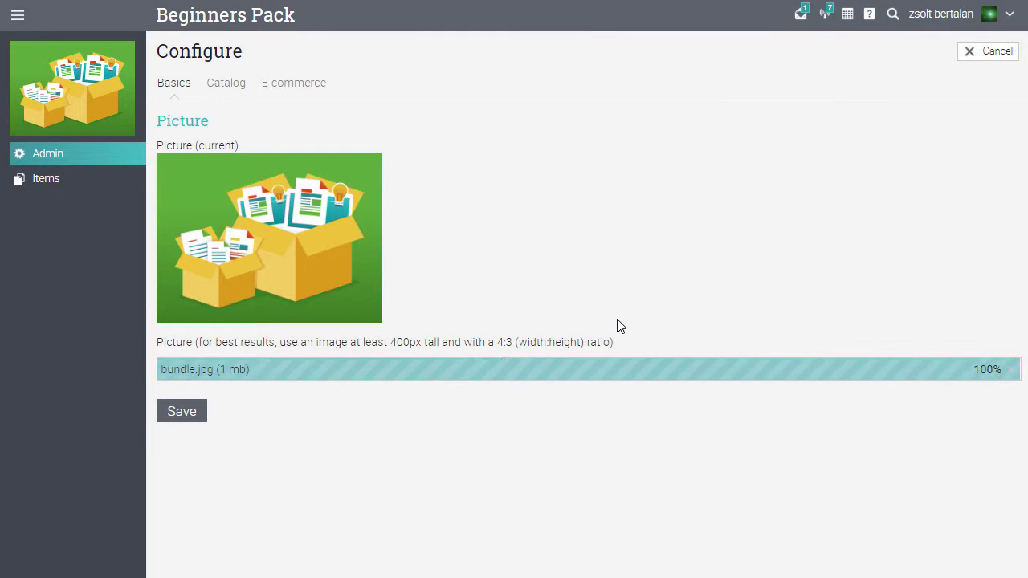
pyautogui.click(193, 416)
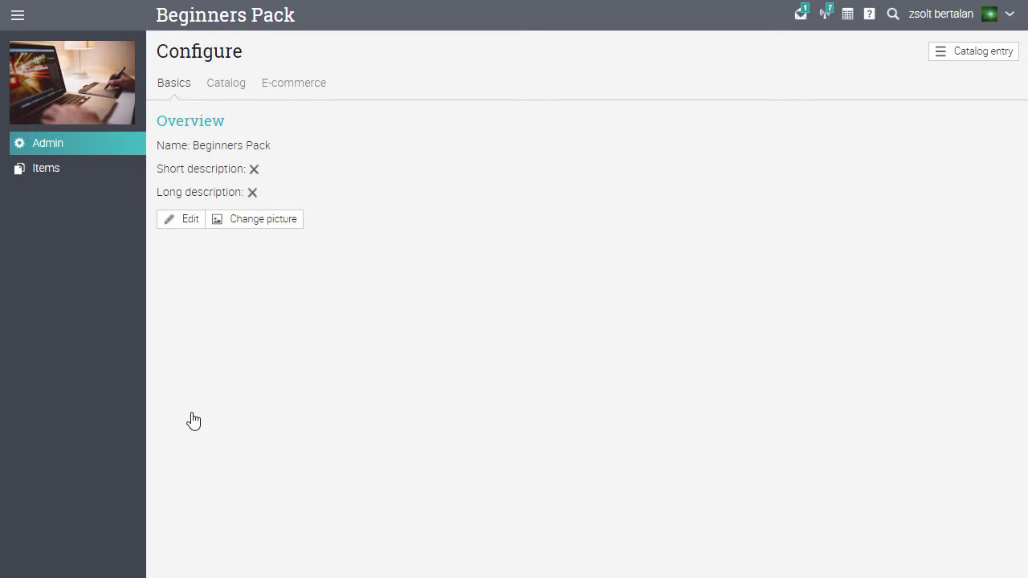
# - Set the short description 'First steps in design' and long description 'Essential beginner courses about design'
pyautogui.click(182, 220)
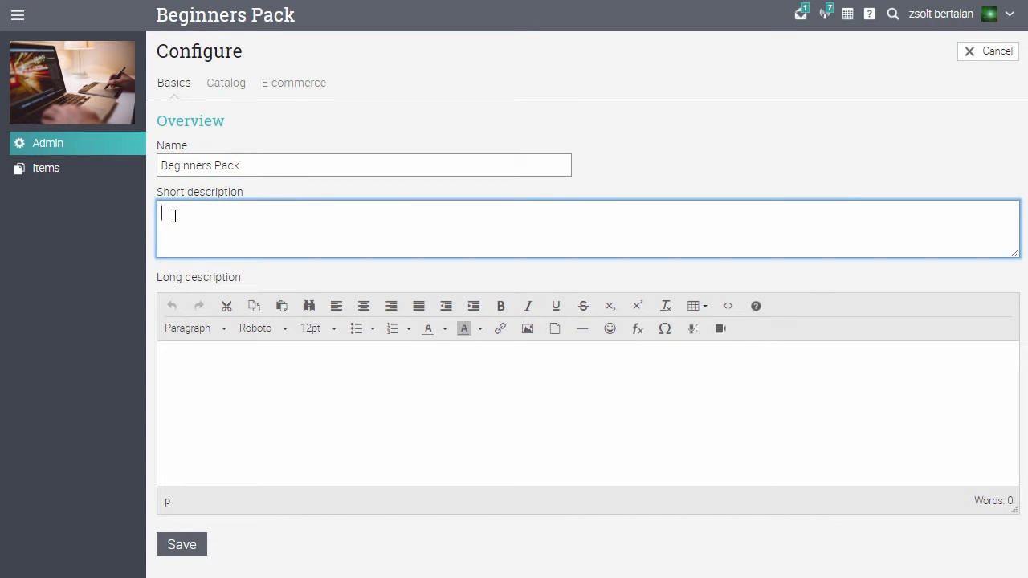
pyautogui.write('First steps in design')
pyautogui.click(174, 374)
pyautogui.write('Essential beginner courses about design')
pyautogui.click(183, 544)
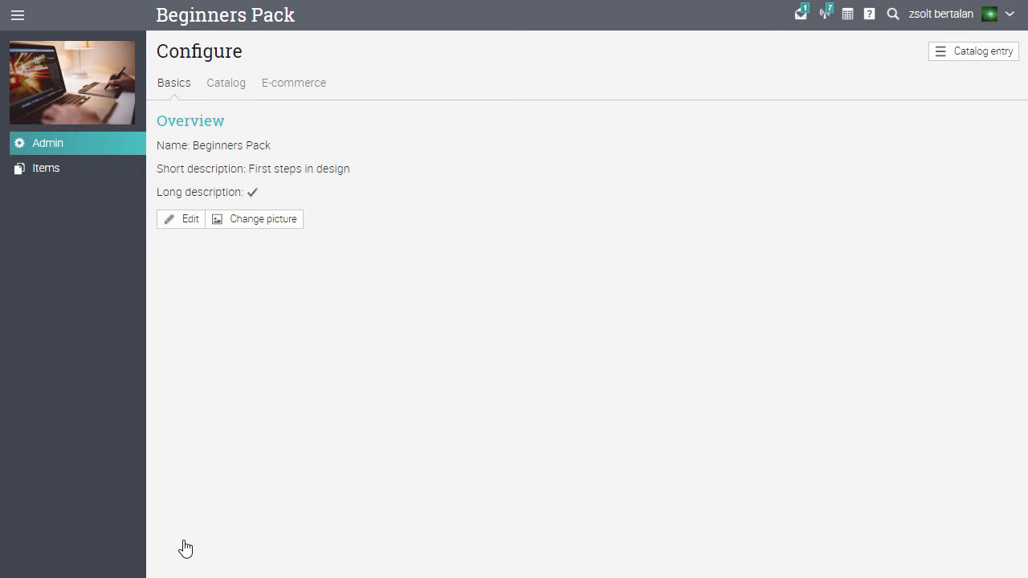
# - Set the Beginners Pack bundle's e-commerce price to $80 and save it
pyautogui.click(236, 95)
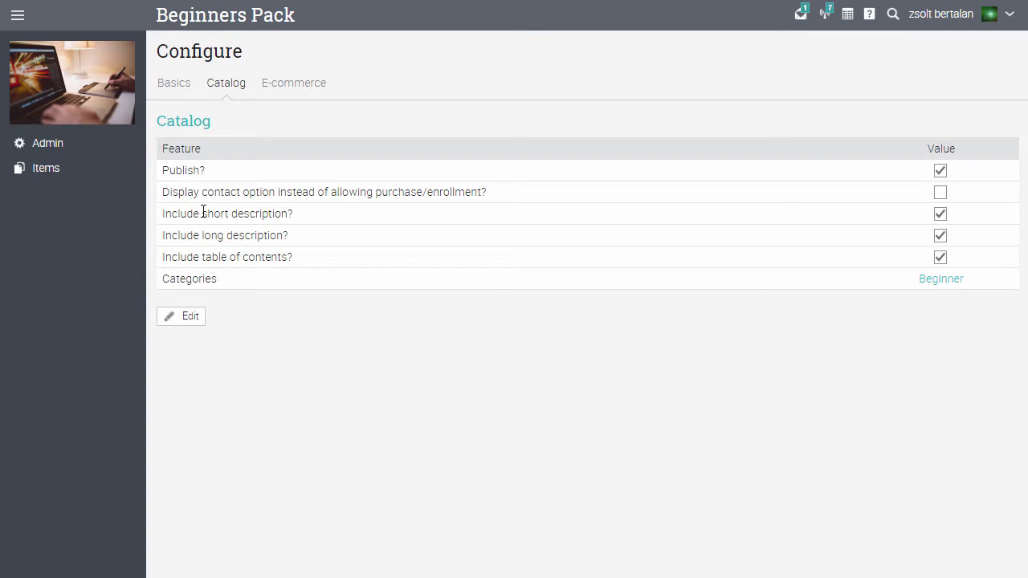
pyautogui.click(293, 92)
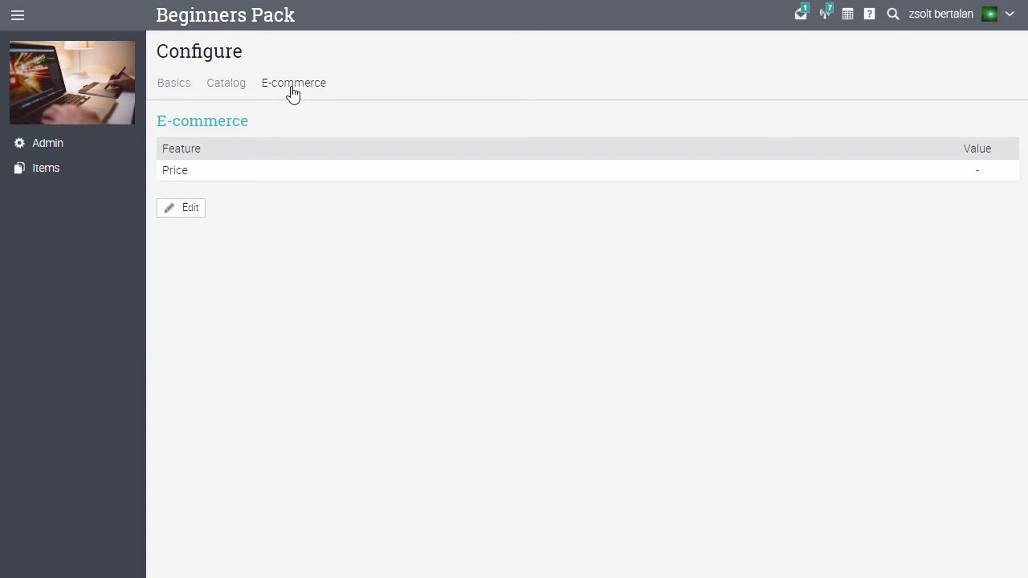
pyautogui.click(190, 210)
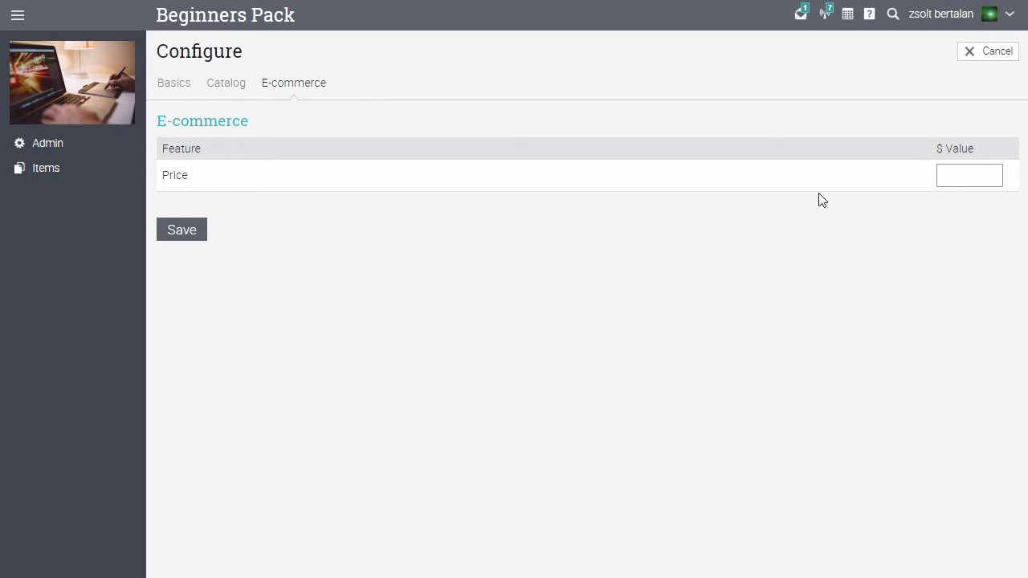
pyautogui.click(957, 180)
pyautogui.write('80')
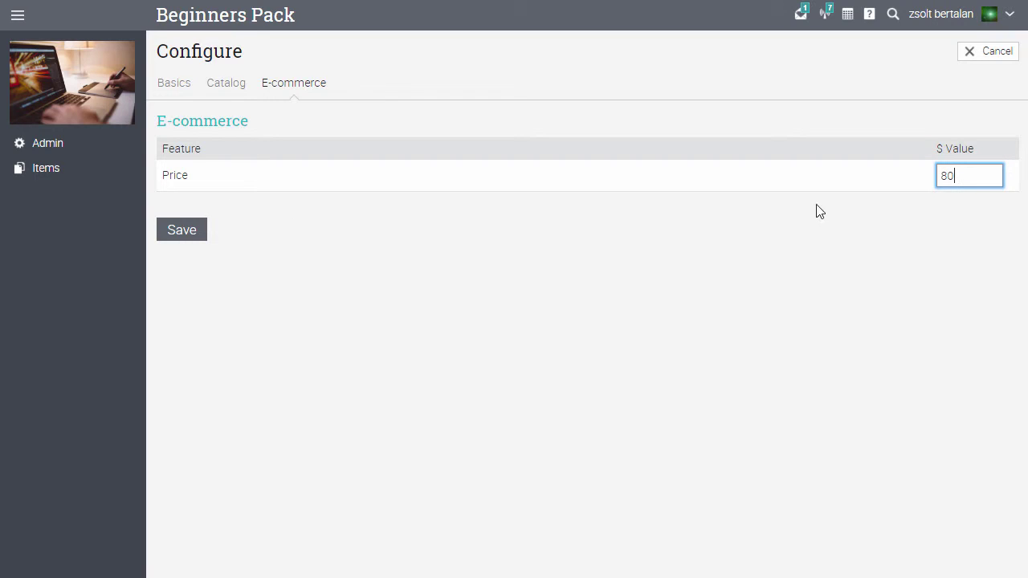
pyautogui.click(184, 238)
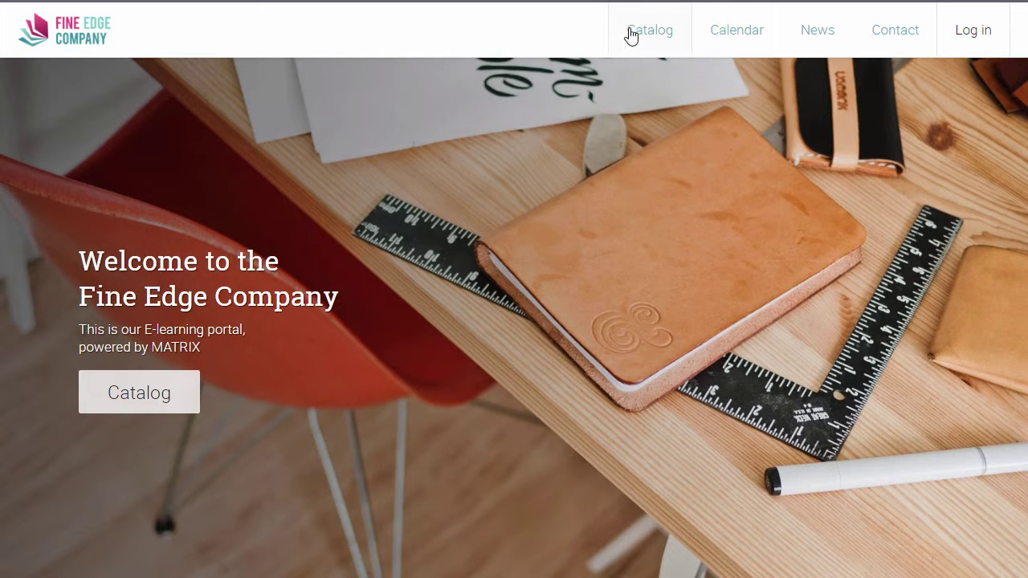
# - Browse Catalog > Web Design > Beginner to Graphic Design Fundamentals and add it to the cart
pyautogui.click(636, 34)
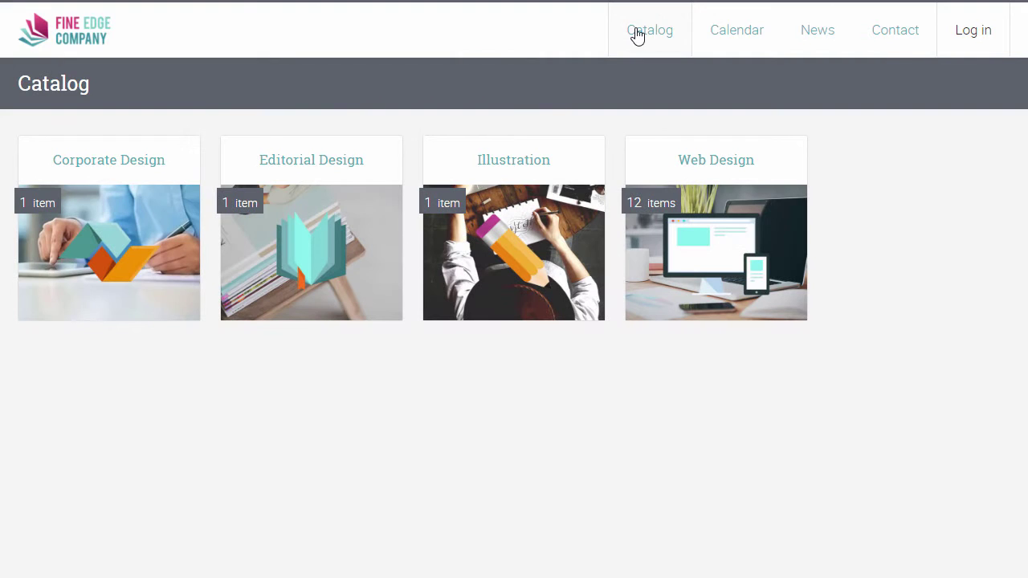
pyautogui.click(695, 236)
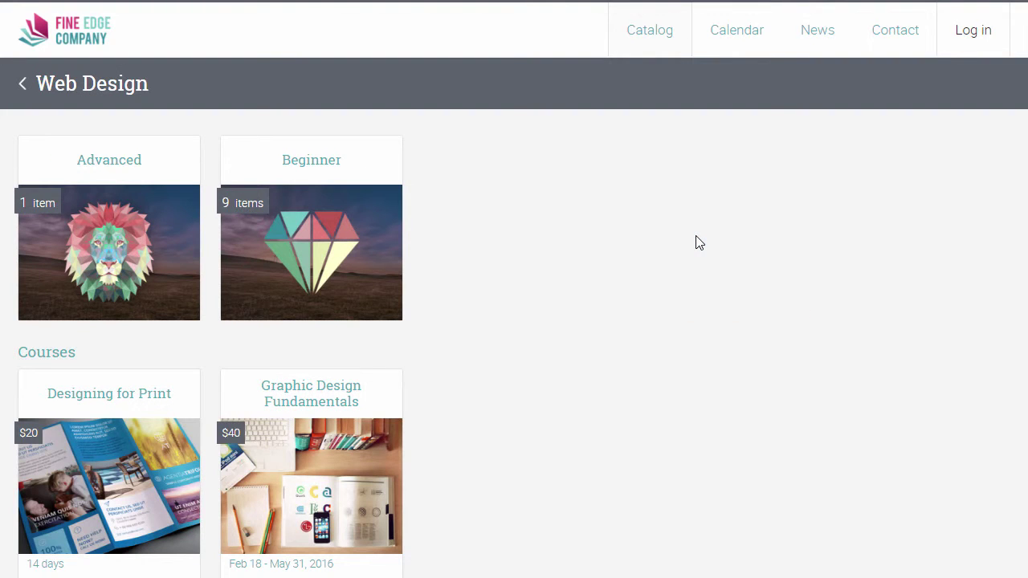
pyautogui.click(336, 244)
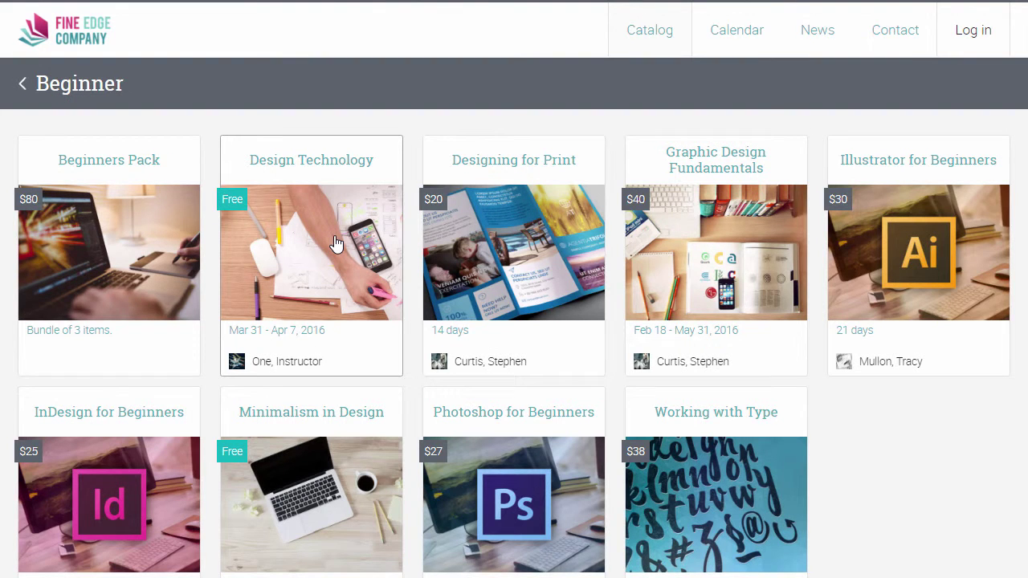
pyautogui.click(695, 243)
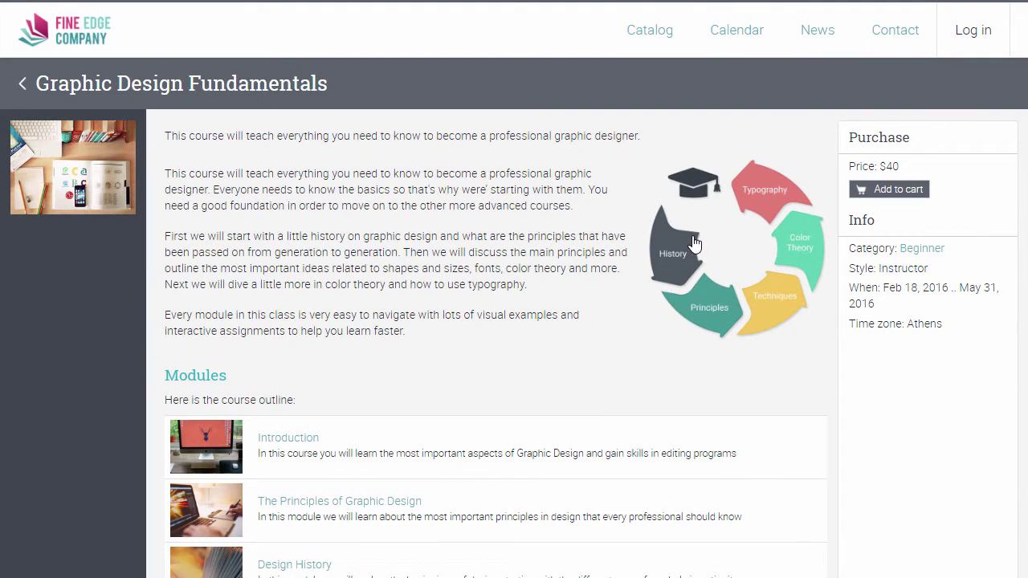
pyautogui.click(883, 193)
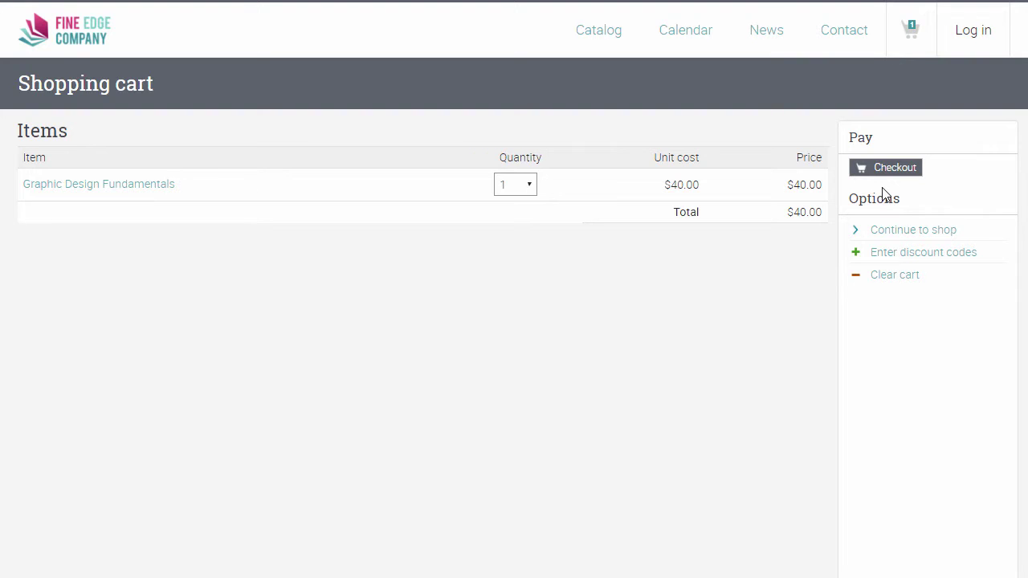
# - Apply discount code 'bonus' for a $32 total and proceed to checkout
pyautogui.click(887, 254)
pyautogui.click(73, 174)
pyautogui.write('bonus')
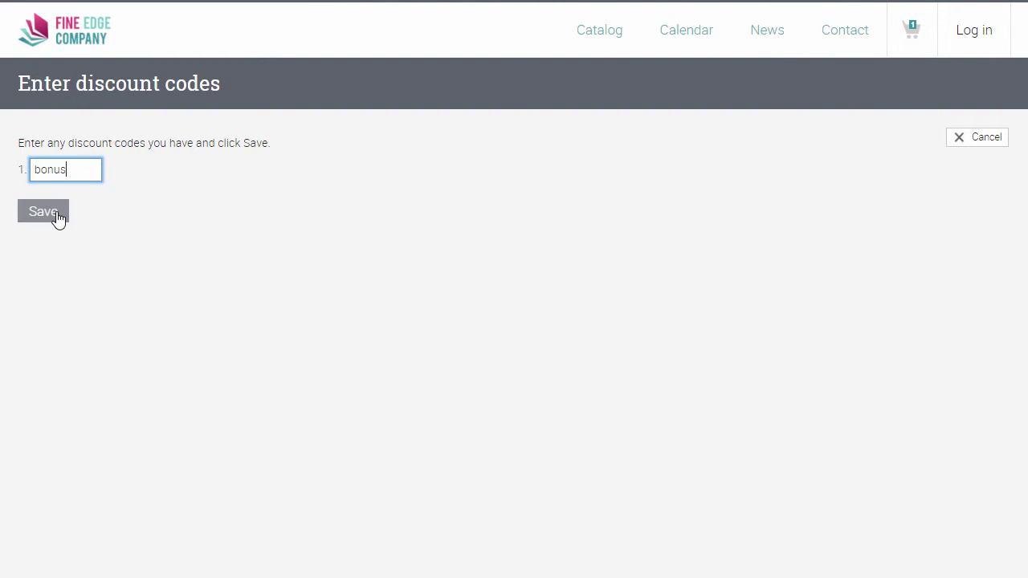
pyautogui.click(57, 217)
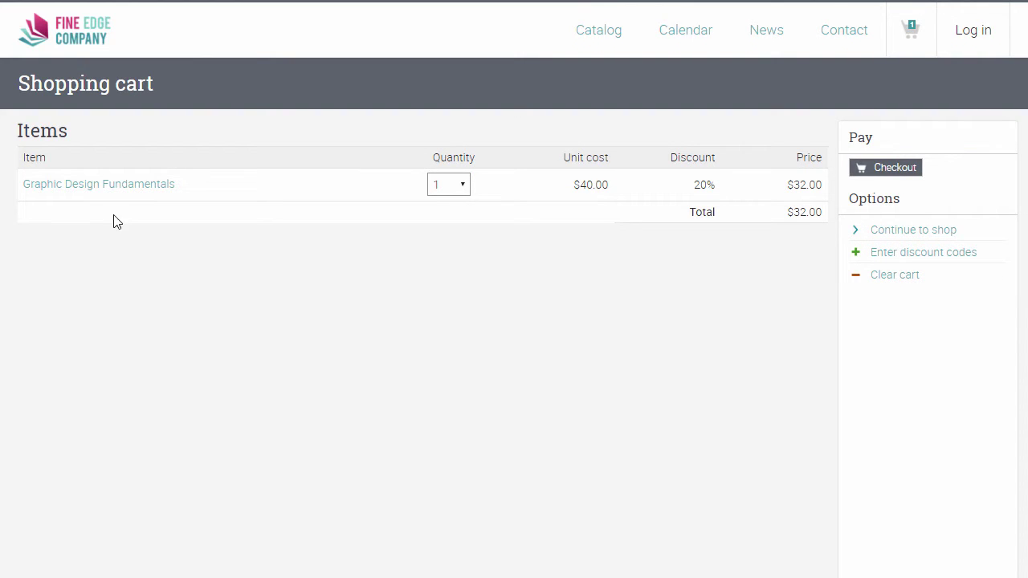
pyautogui.click(862, 174)
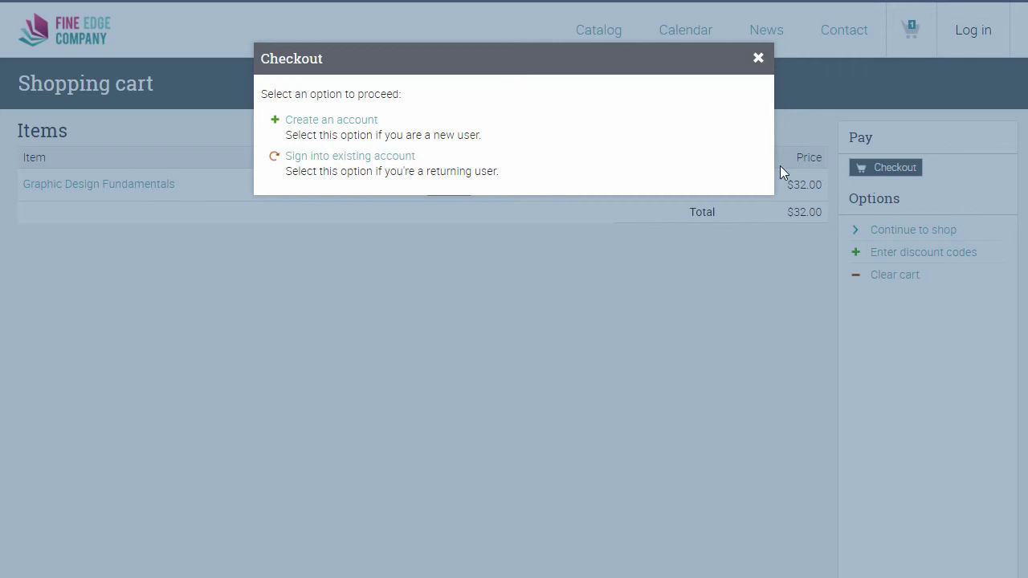
# - Start a new learner account, entering the learner's name, user id, password and organization
pyautogui.click(346, 125)
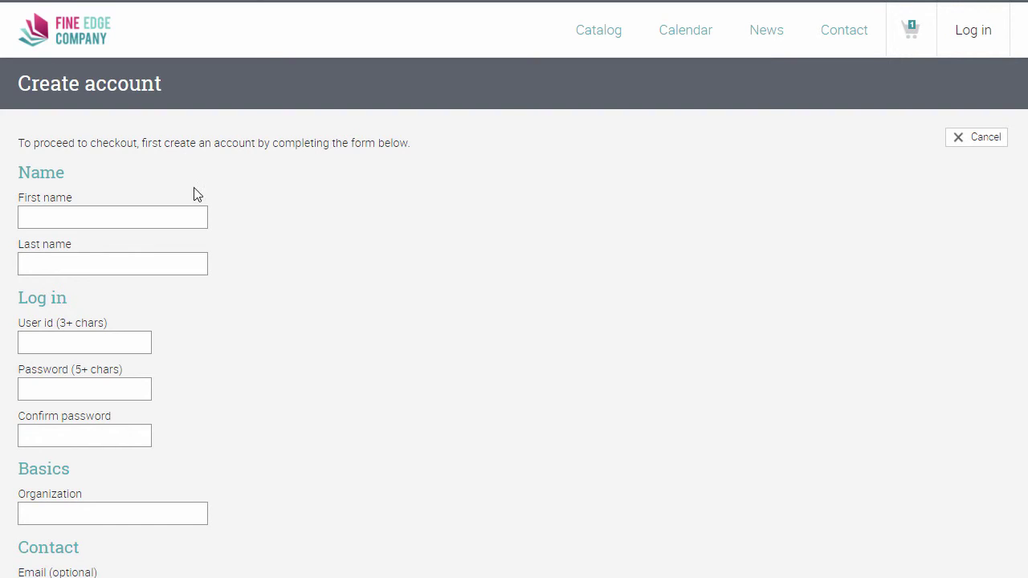
pyautogui.click(160, 215)
pyautogui.press('Tab')
pyautogui.press('Tab')
pyautogui.press('Tab')
pyautogui.press('Tab')
pyautogui.press('Tab')
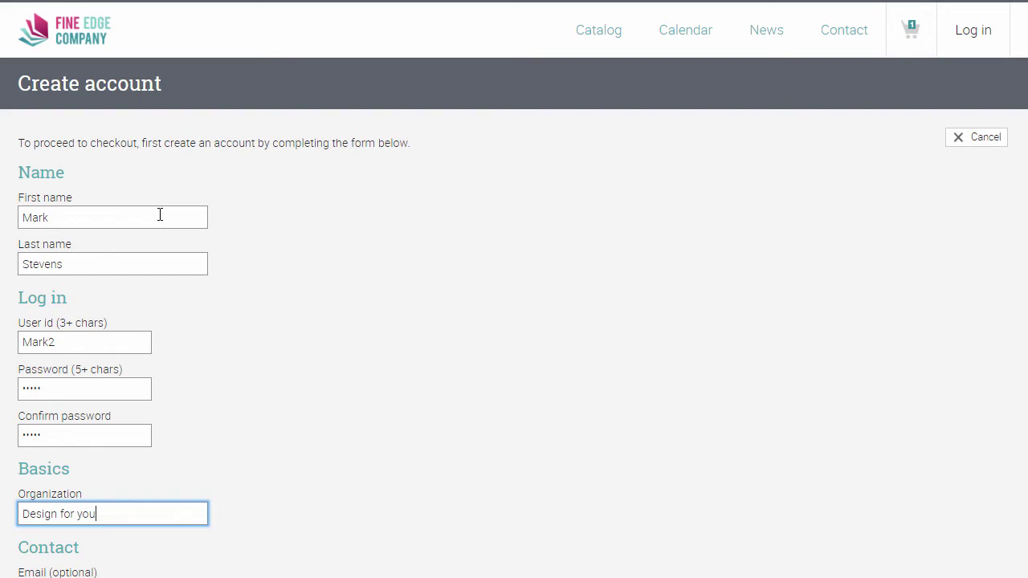
# - Submit the registration and proceed to pay the $32 through PayPal
pyautogui.scroll(-2, 160, 217)
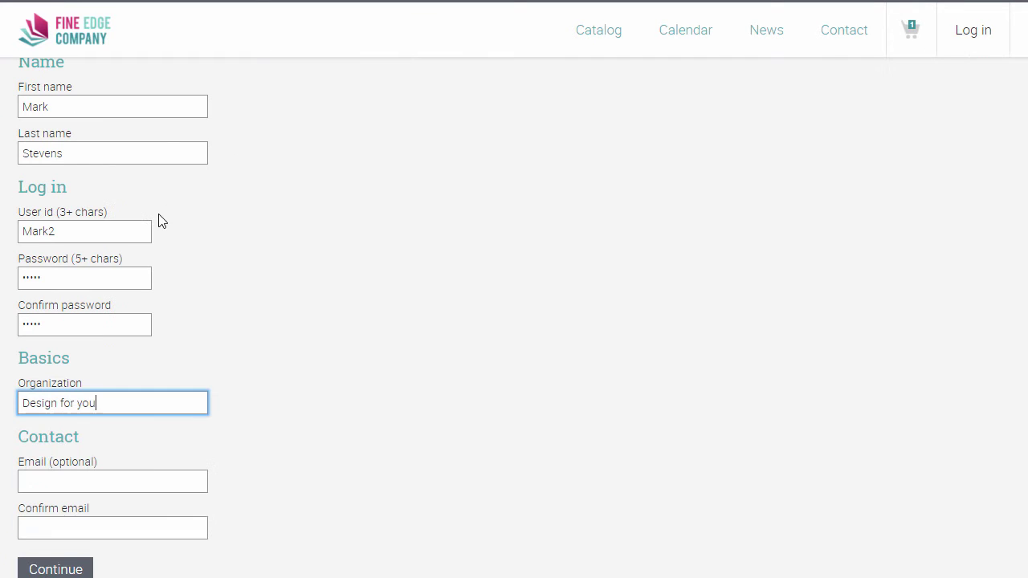
pyautogui.click(65, 571)
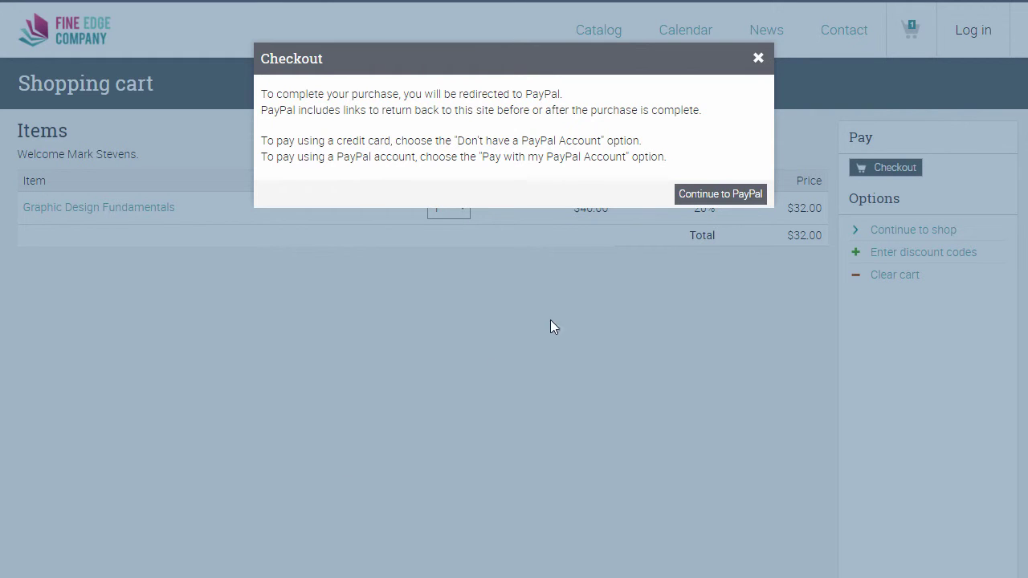
pyautogui.click(695, 199)
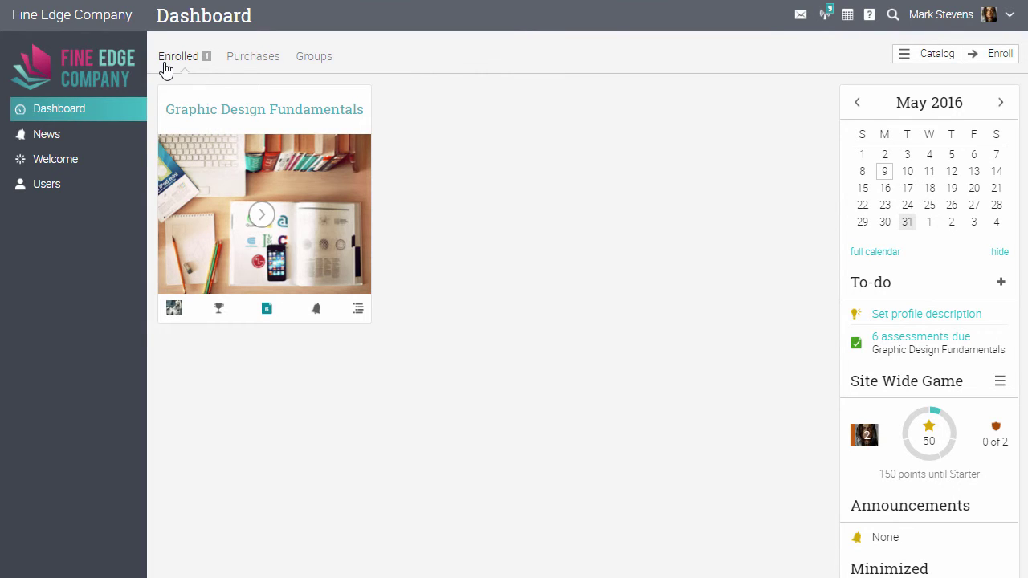
pyautogui.click(256, 63)
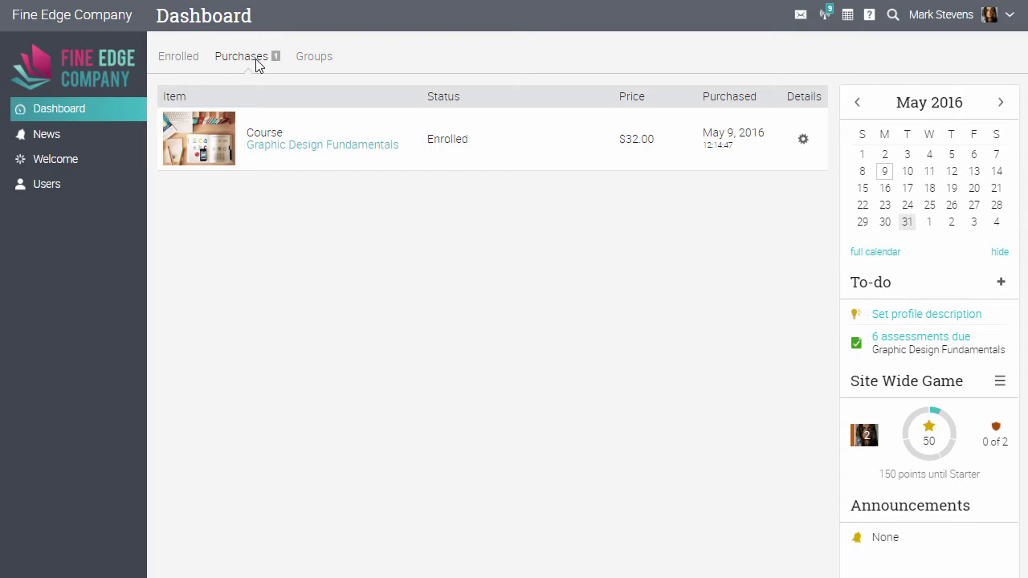
pyautogui.click(802, 141)
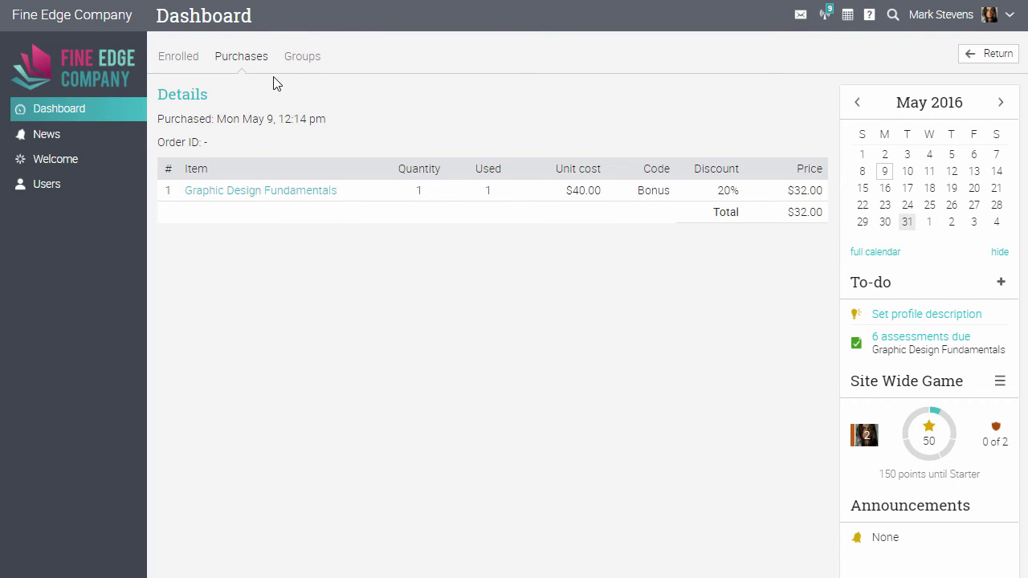
pyautogui.click(97, 22)
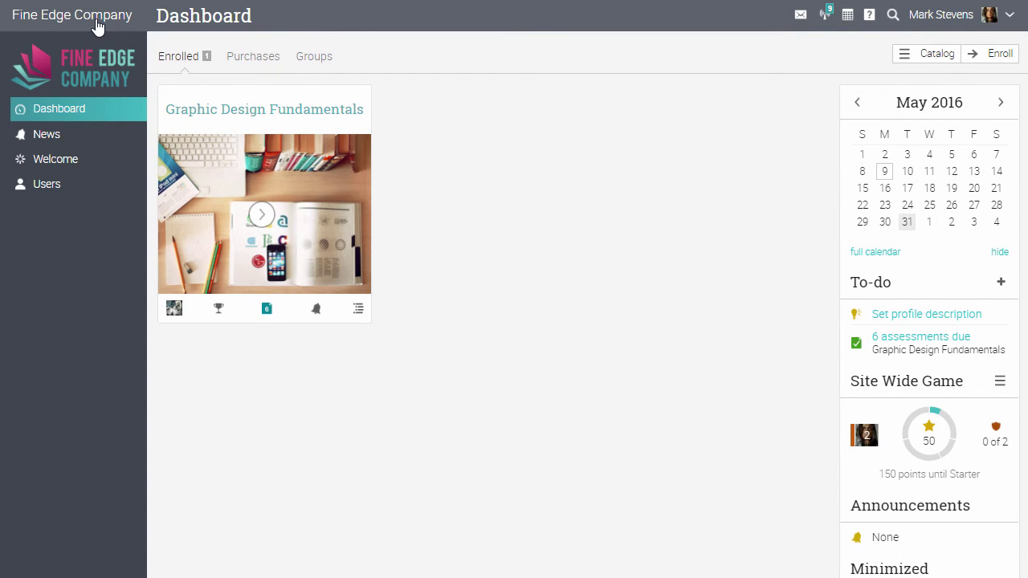